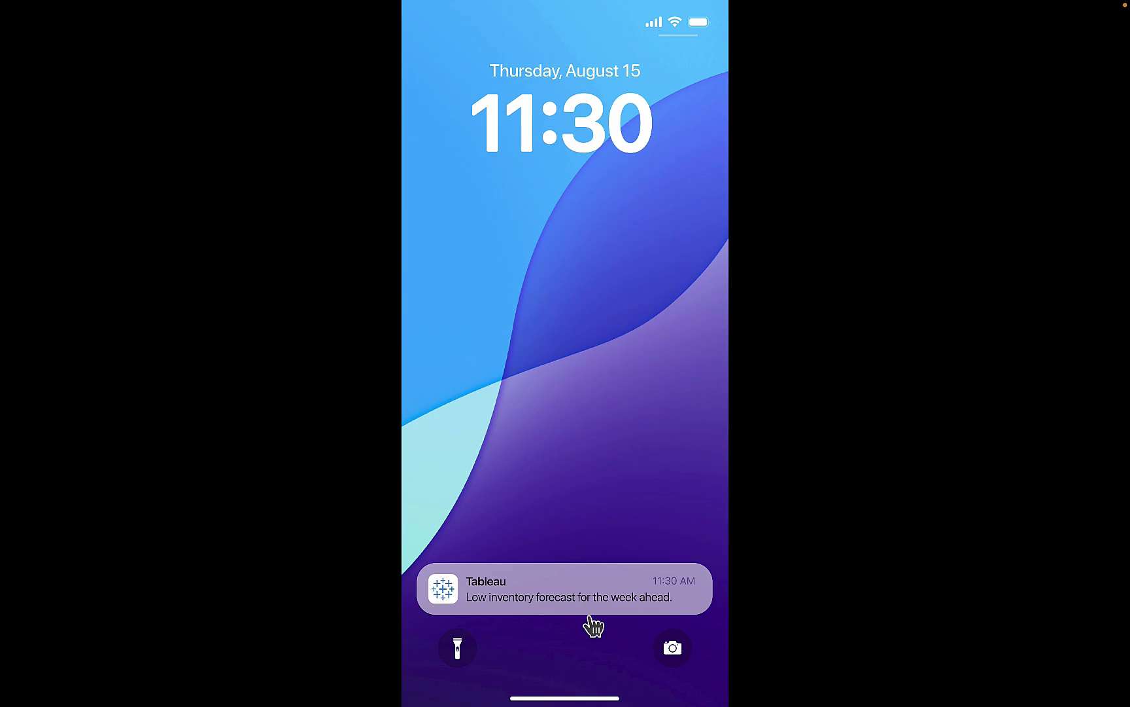
Step: Open the low-inventory forecast notification to view the Tableau daily digest
left_click(589, 617)
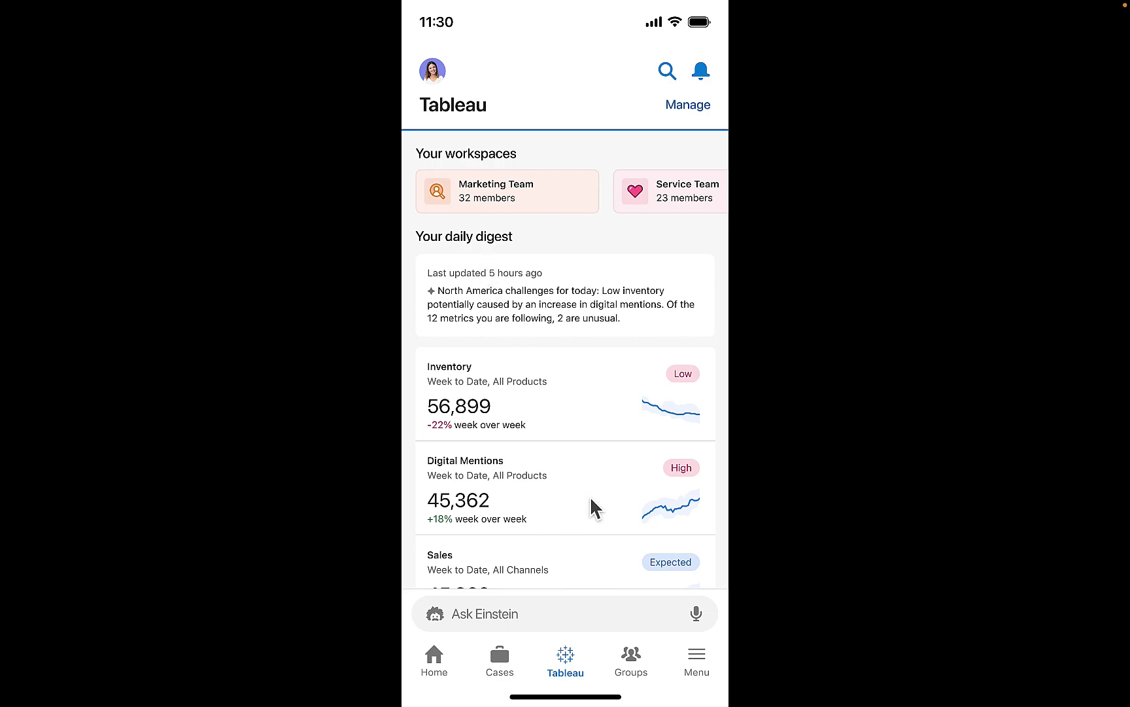
Step: Open the Inventory card to see 56,899 against the 60,000–120,000 expected range
left_click(593, 409)
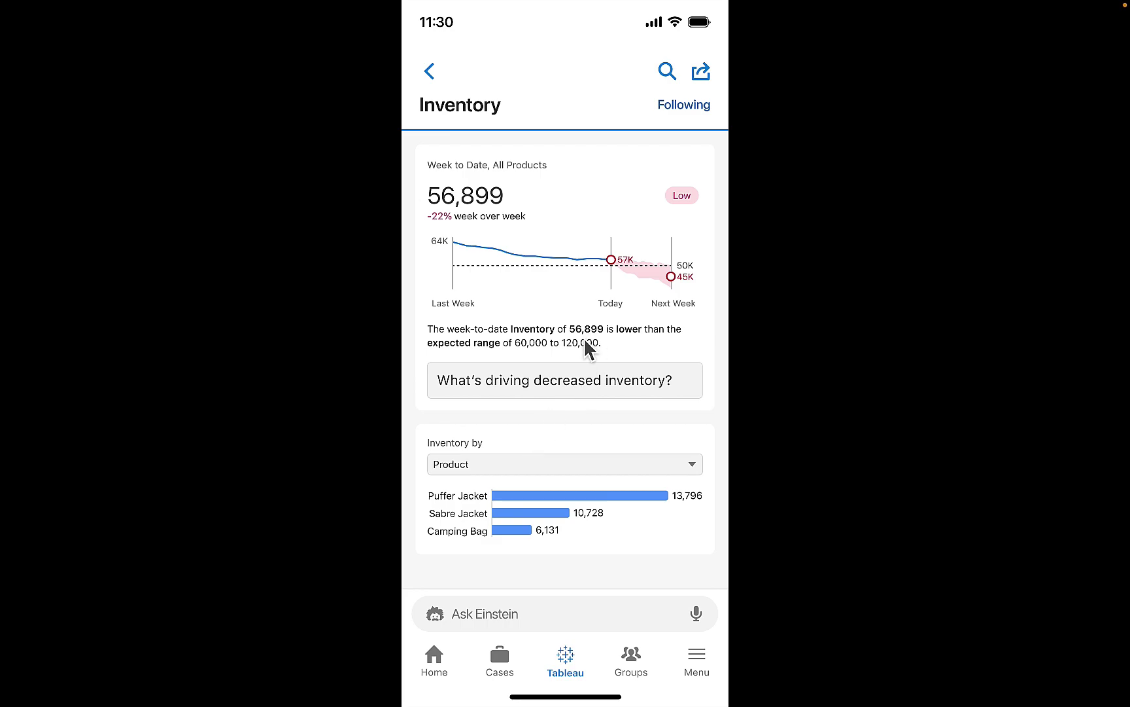
Step: Ask Einstein 'What's driving decreased inventory?' and request the breakdown by region
left_click(584, 397)
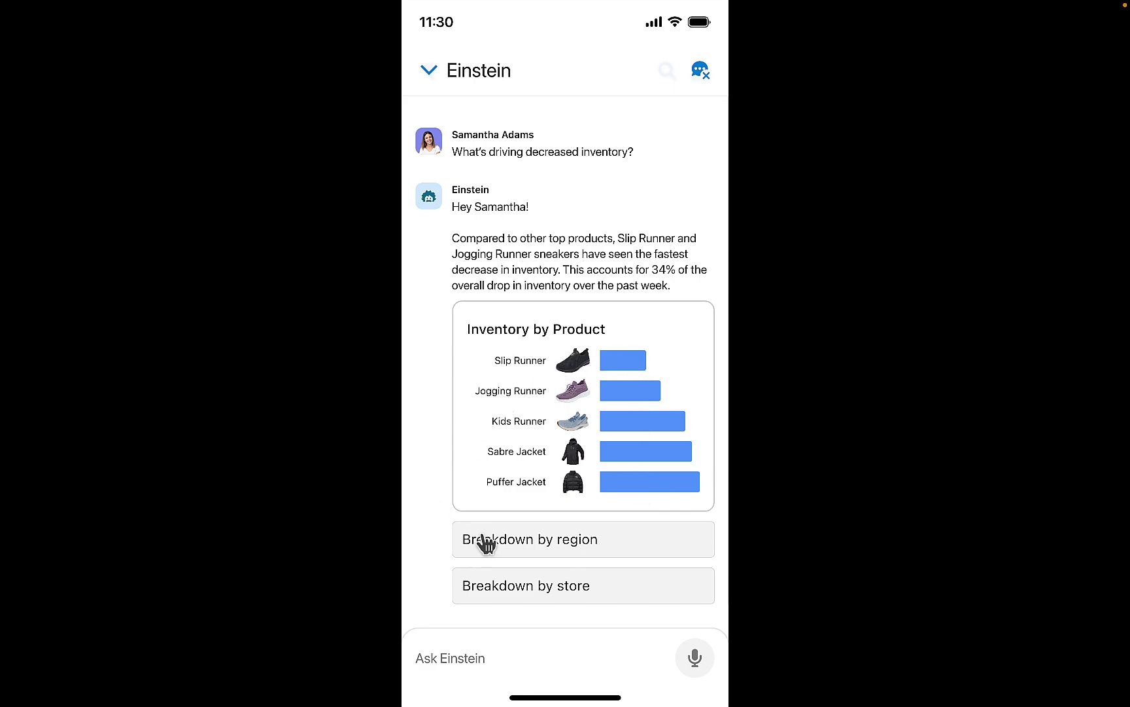
left_click(591, 547)
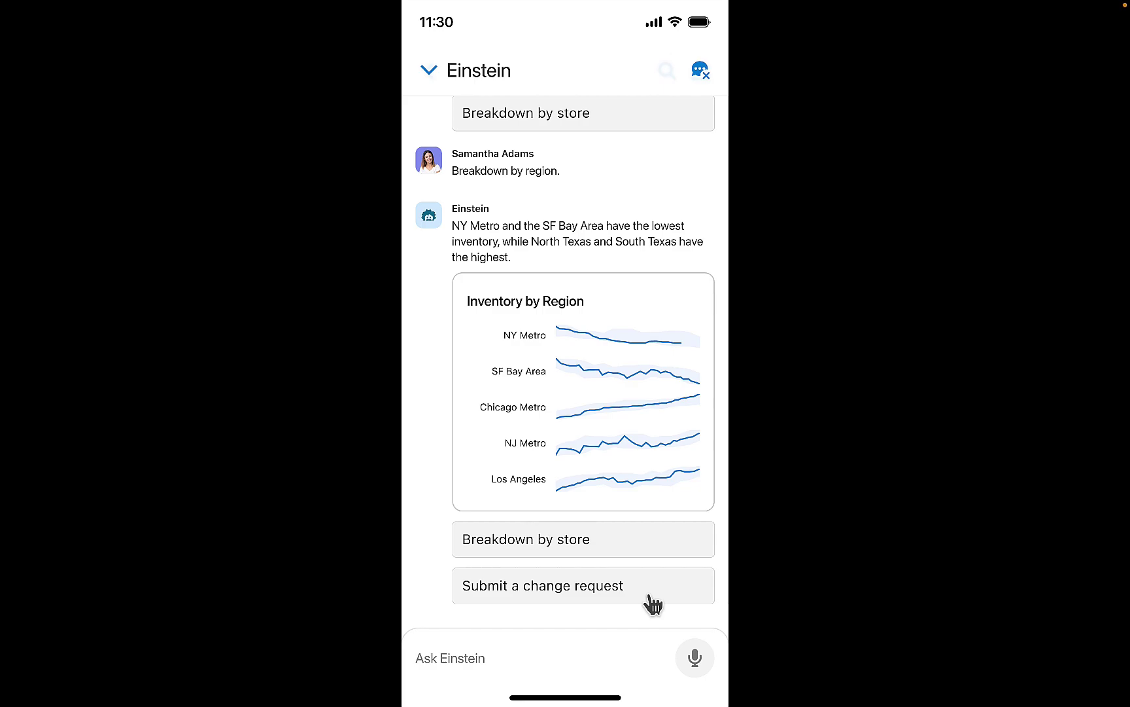
Step: Create and submit the Slip Runner NY Metro Adjust Distribution change request
left_click(650, 596)
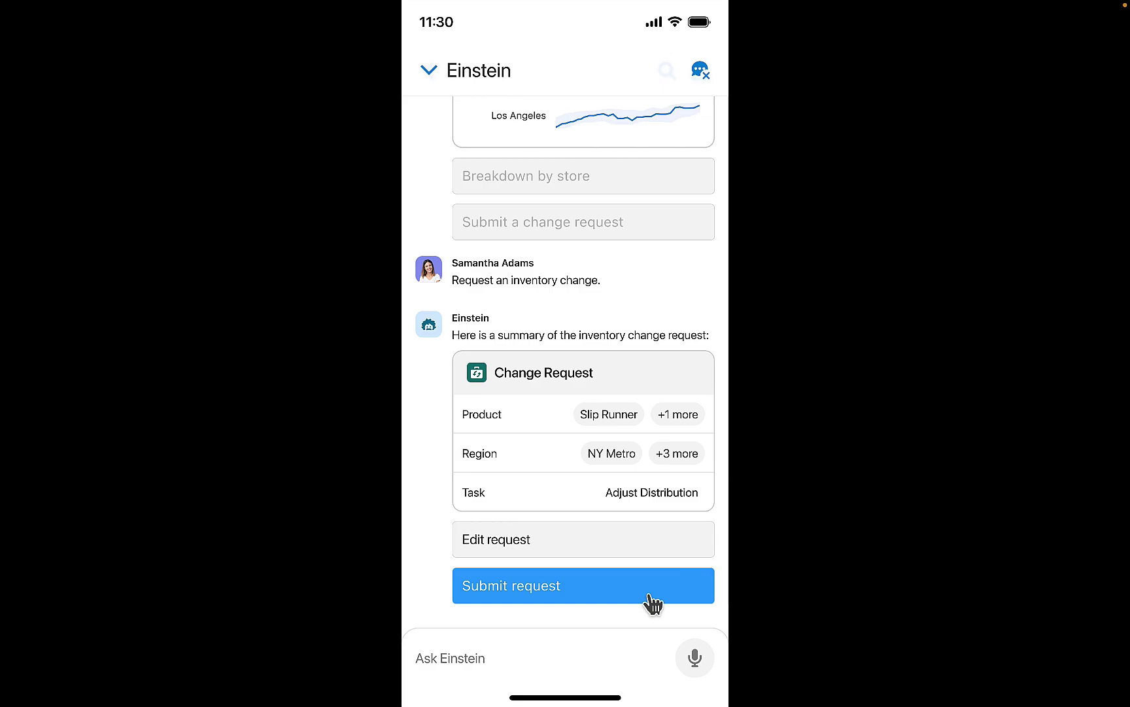
left_click(656, 594)
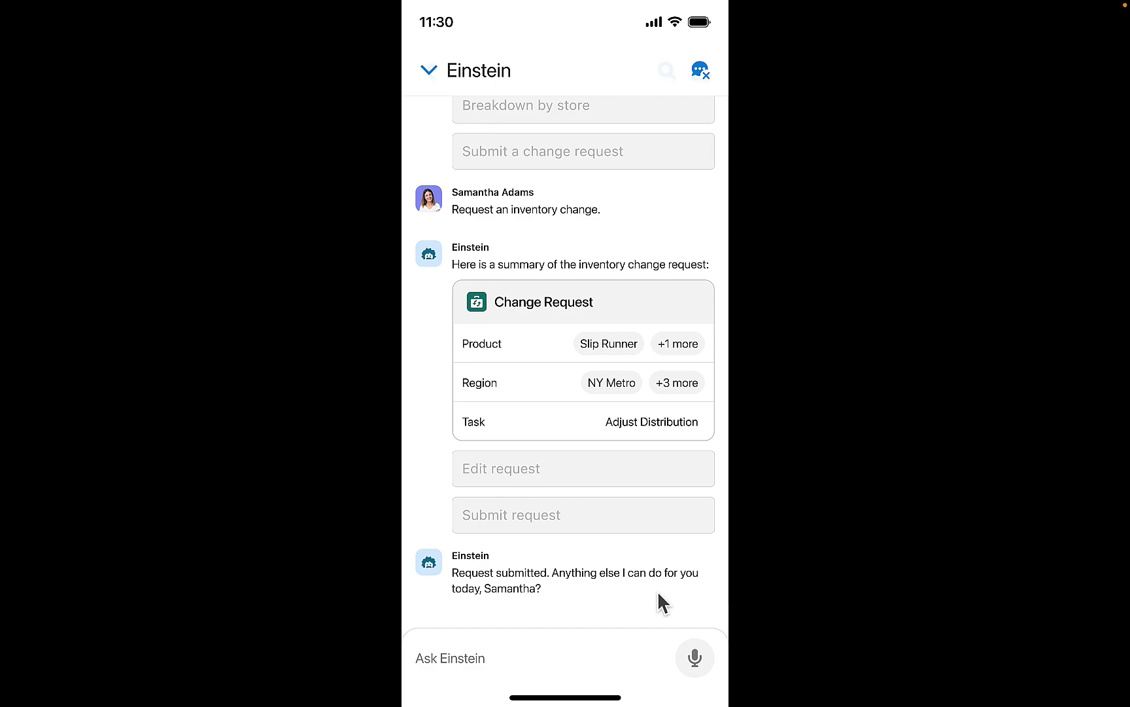
Step: Ask Einstein 'What's driving the unexpected surge in demand?'
left_click(620, 667)
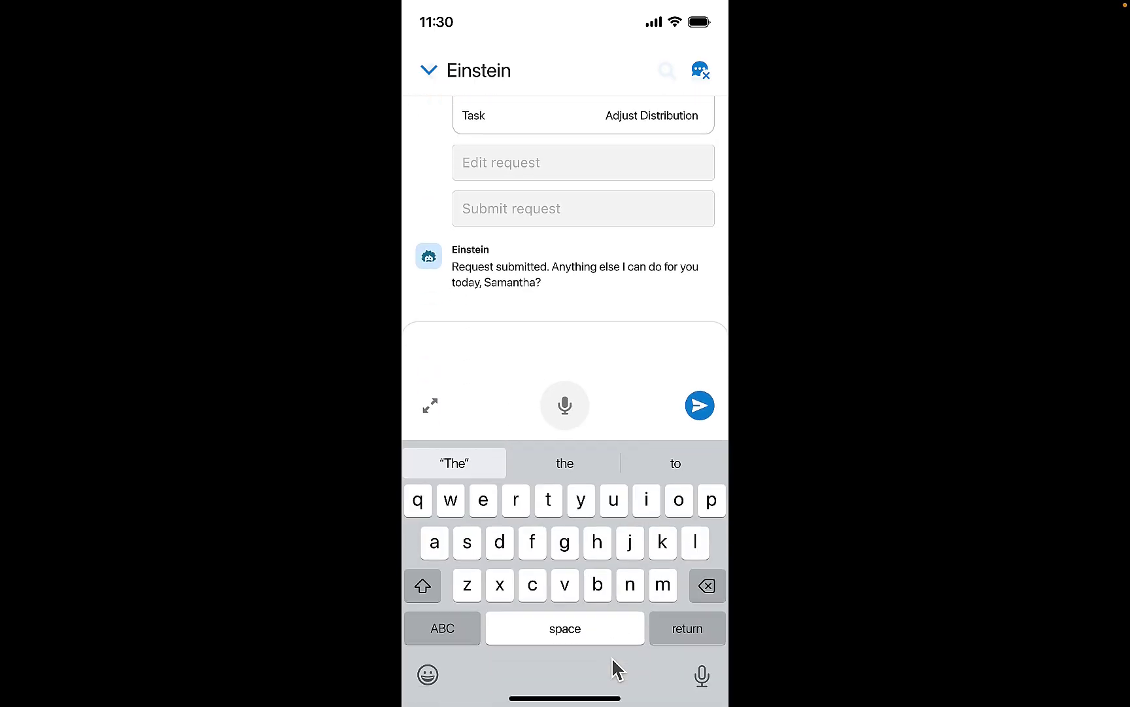
type("What's driving the unexpected surge in demand?")
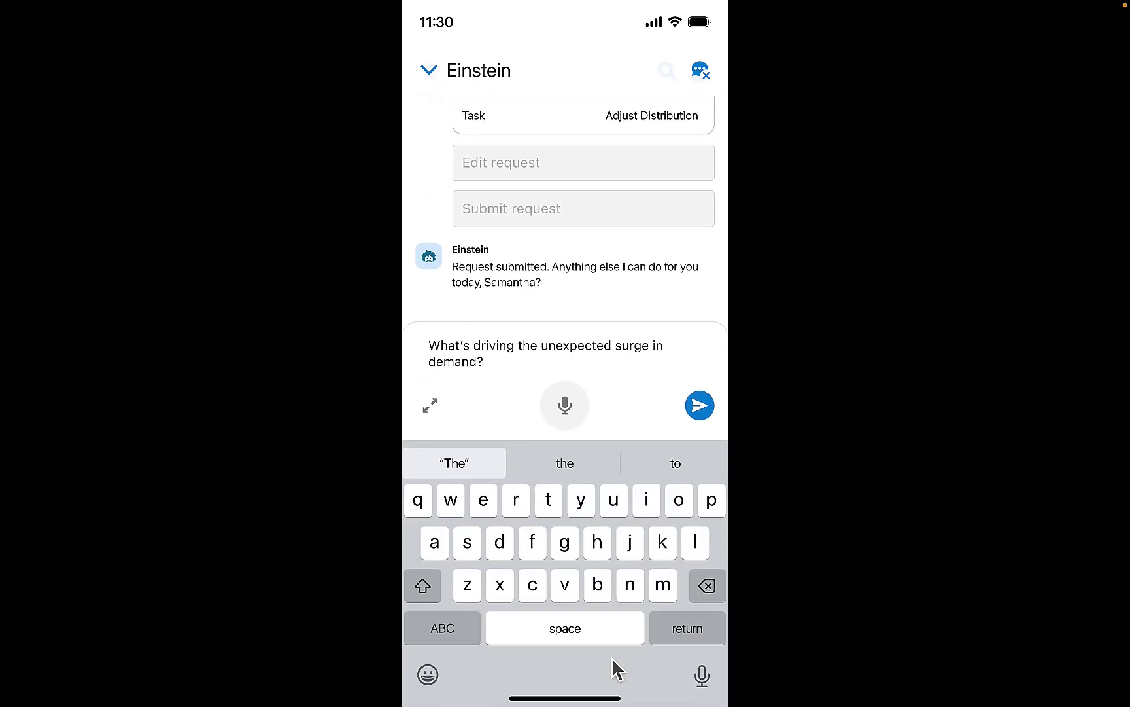
key("Return")
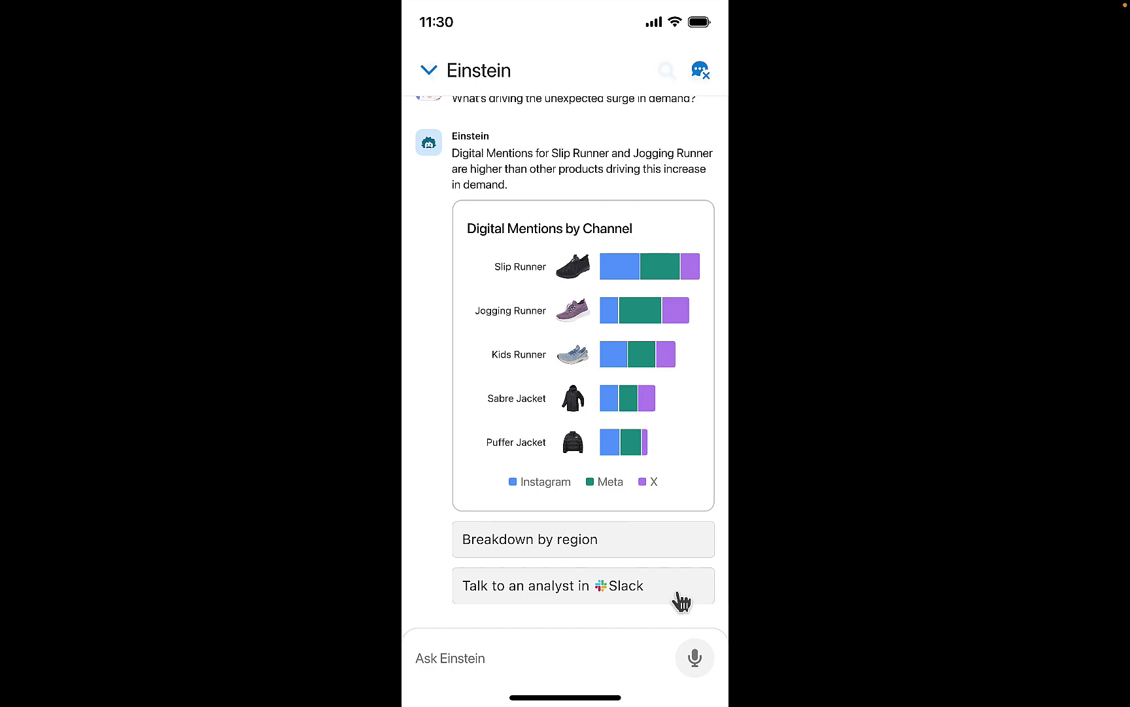
Step: Take the discussion to an analyst in Slack and view the shared by-channel mentions chart
left_click(678, 601)
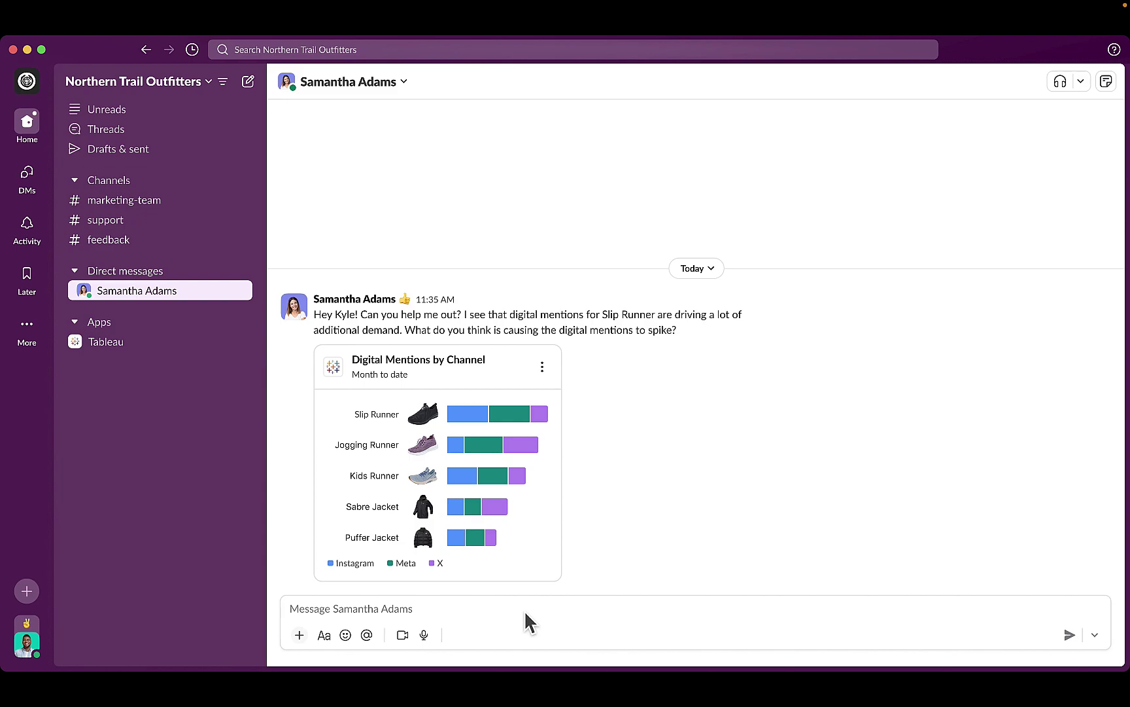
mouse_move(478, 530)
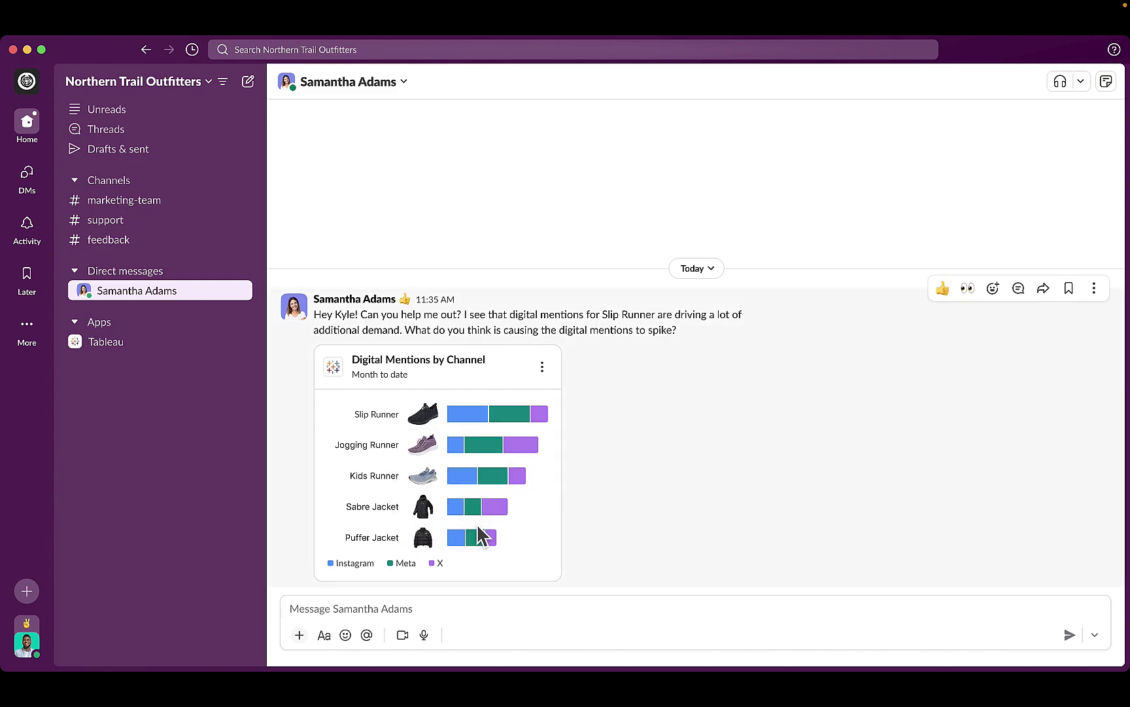
mouse_move(499, 414)
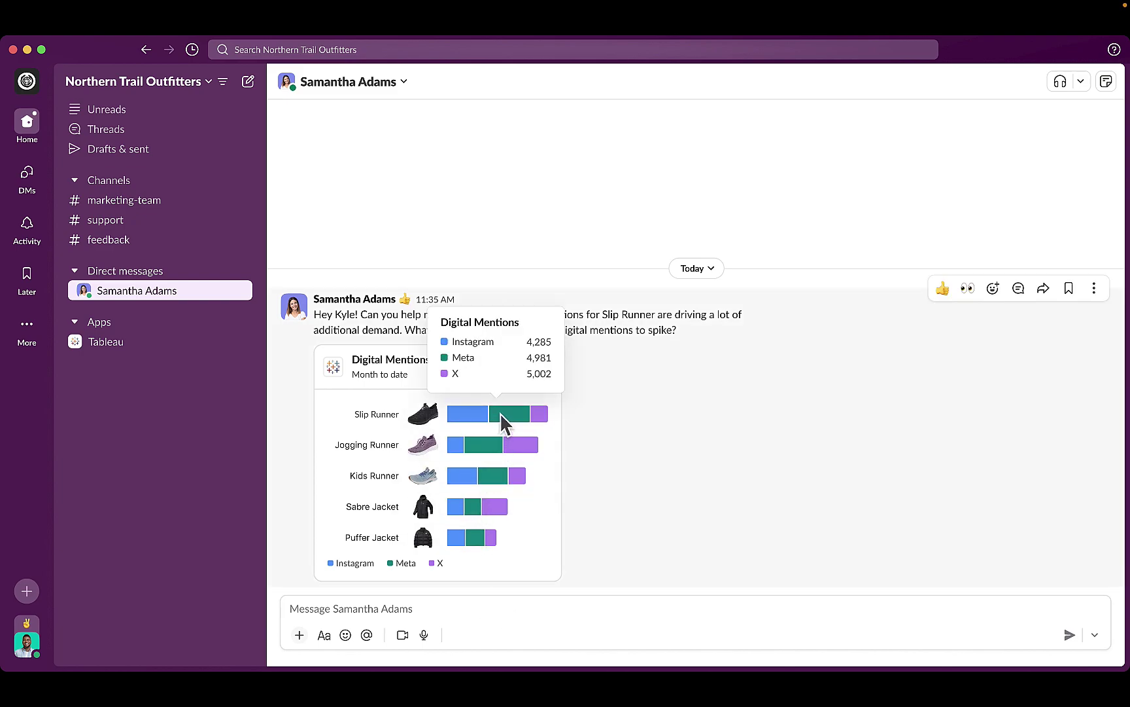
mouse_move(502, 474)
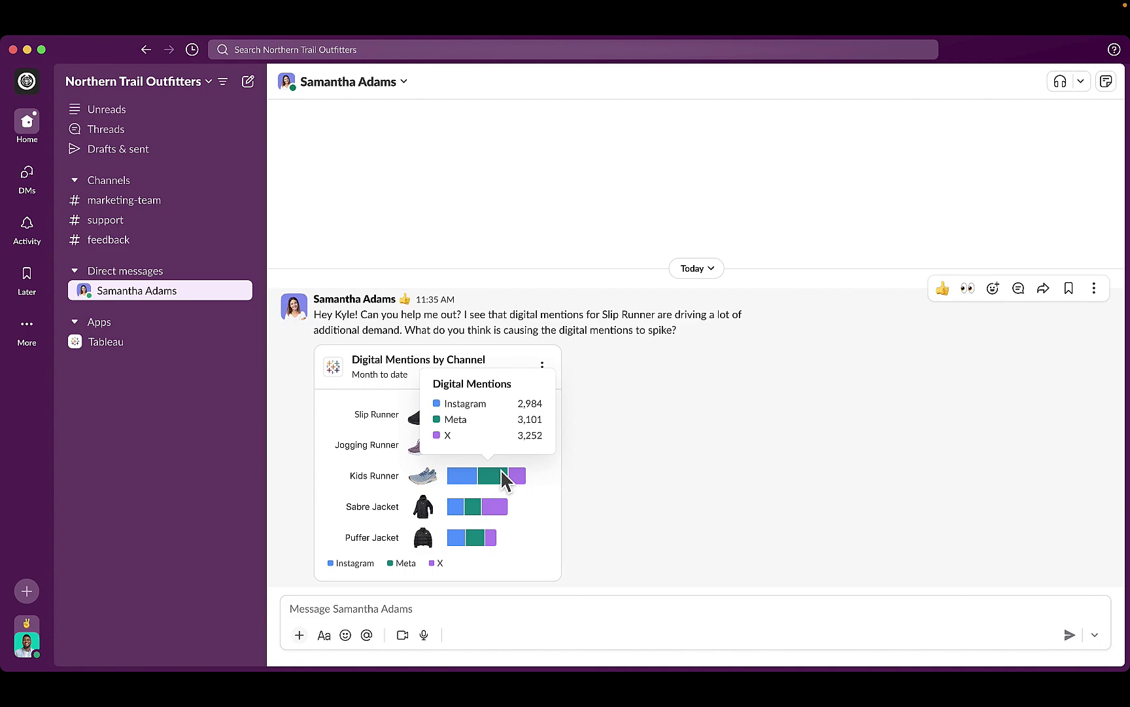
mouse_move(495, 517)
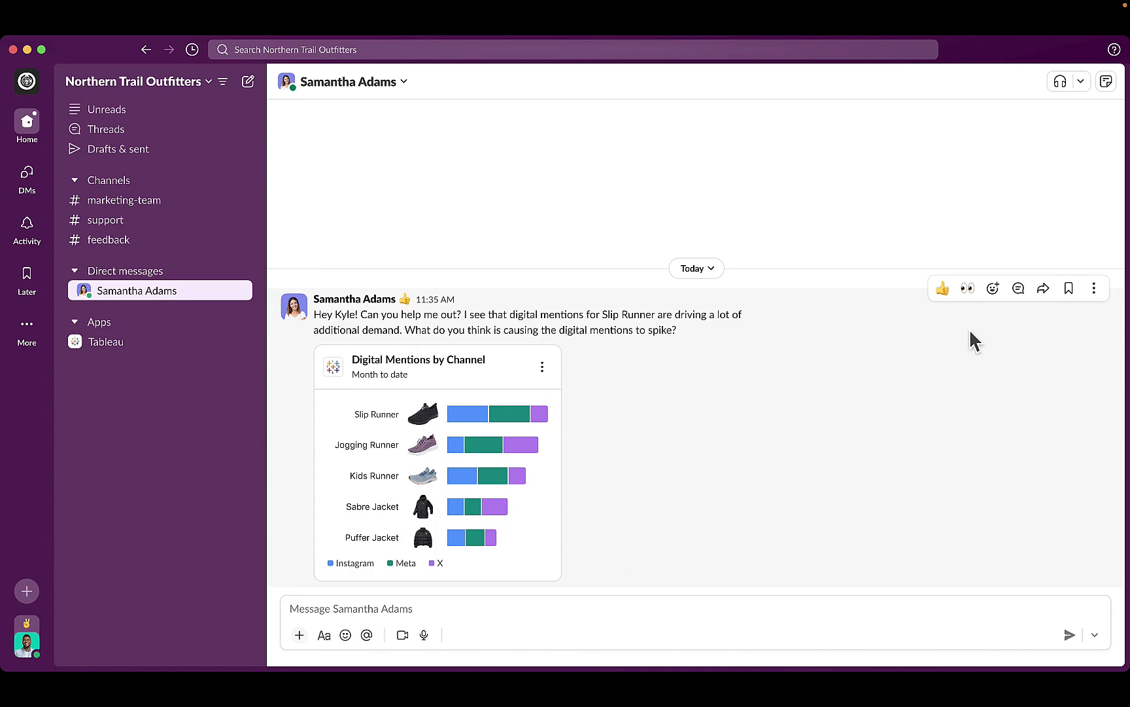
Step: Reply in the thread that influencers may drive mentions, proposing quick analysis on a second line
left_click(1020, 288)
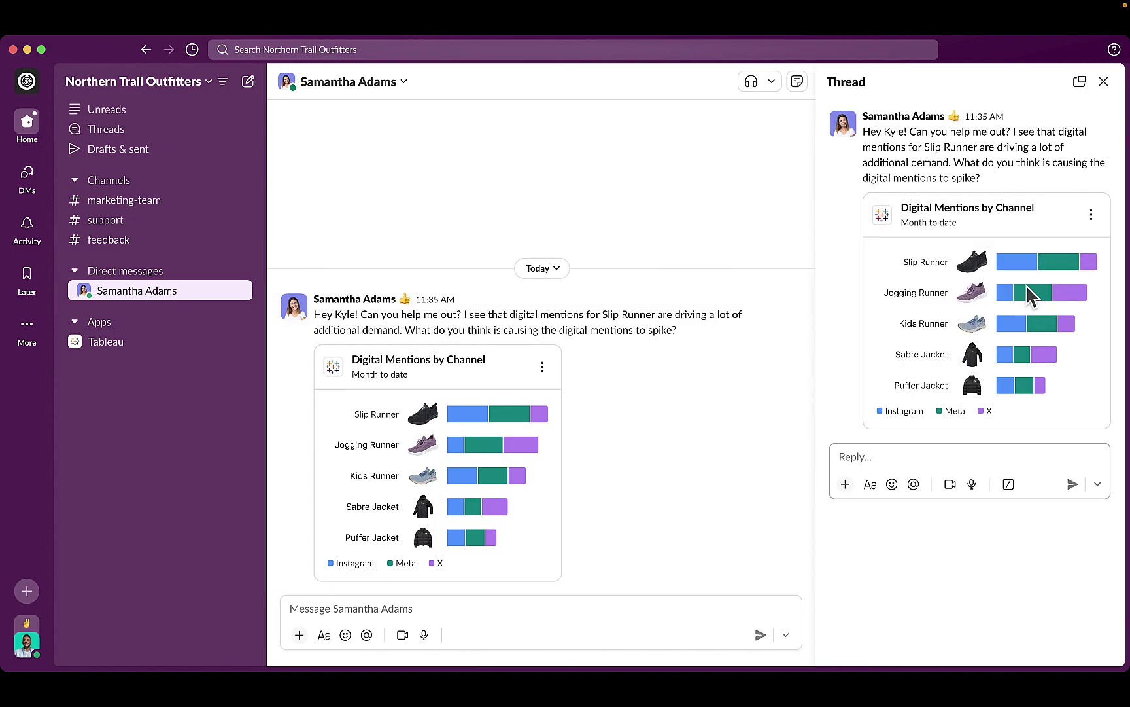
left_click(1001, 462)
type("I see what you mean.")
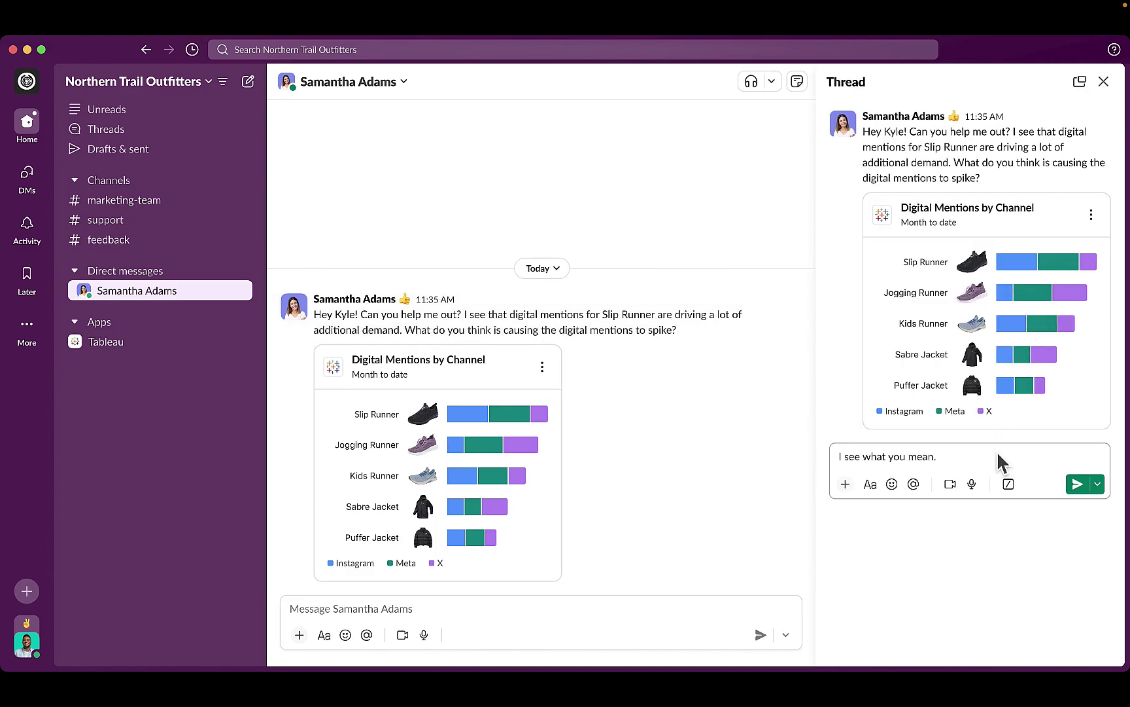
type(" It could be that influencers are driving a lot of digital mentions.")
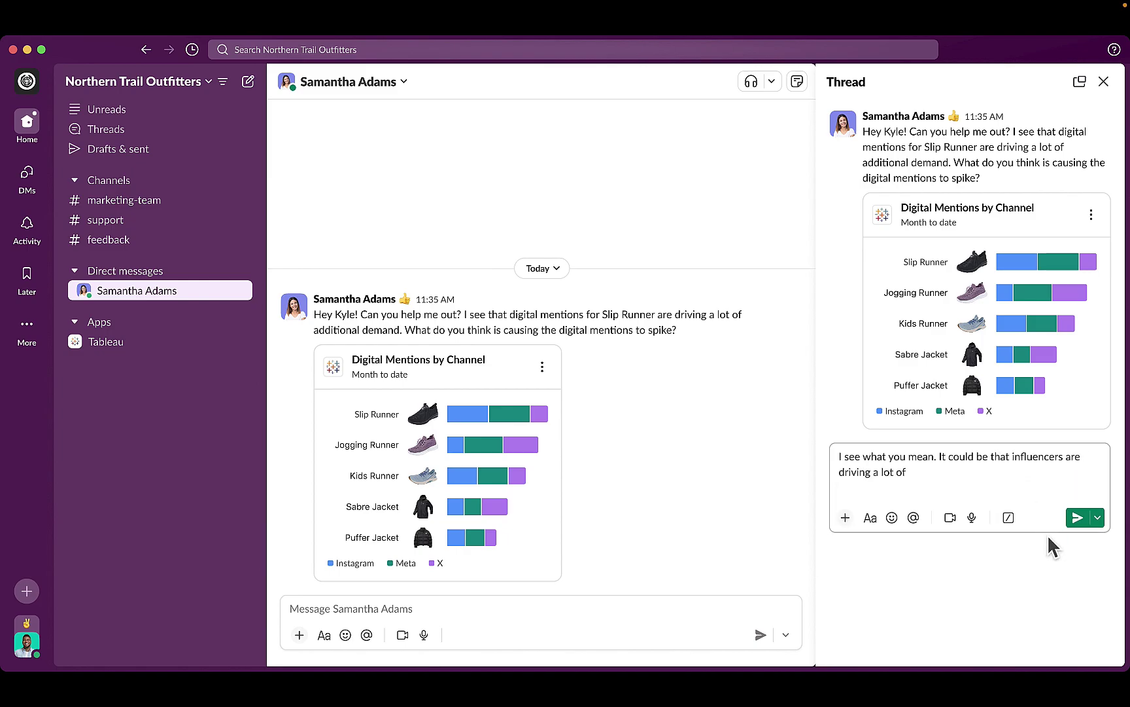
key("shift+Return")
type("Let's do some quick analysis and se")
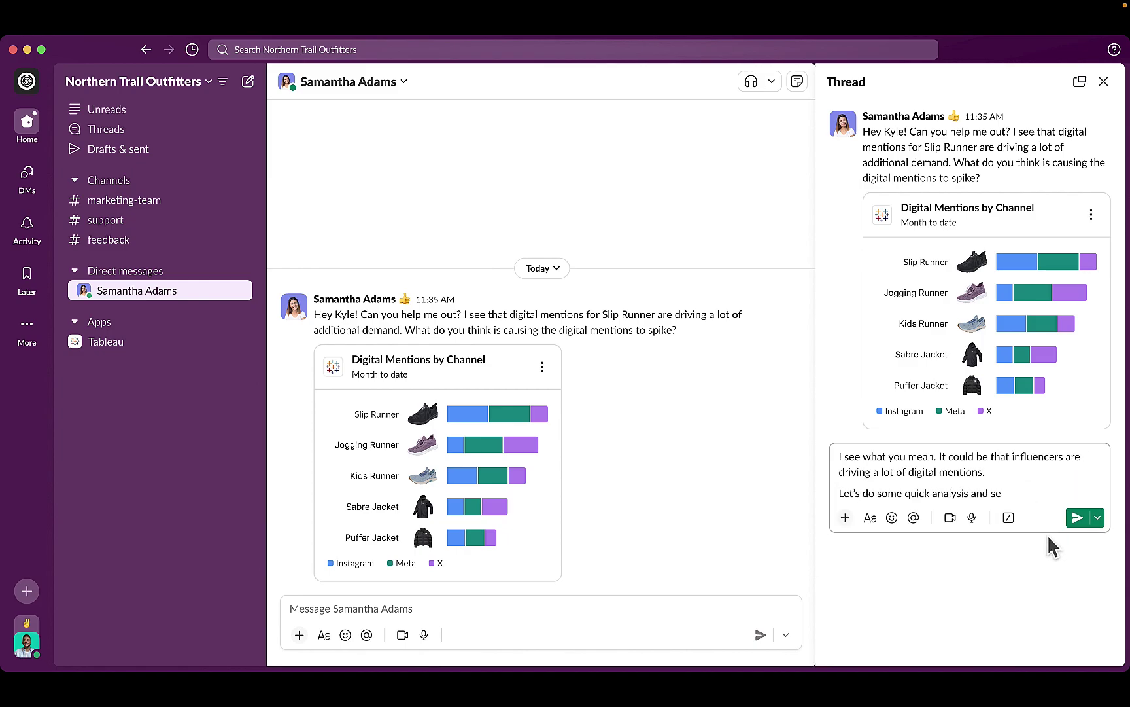
type("e if they are playing a role in this increased demand.")
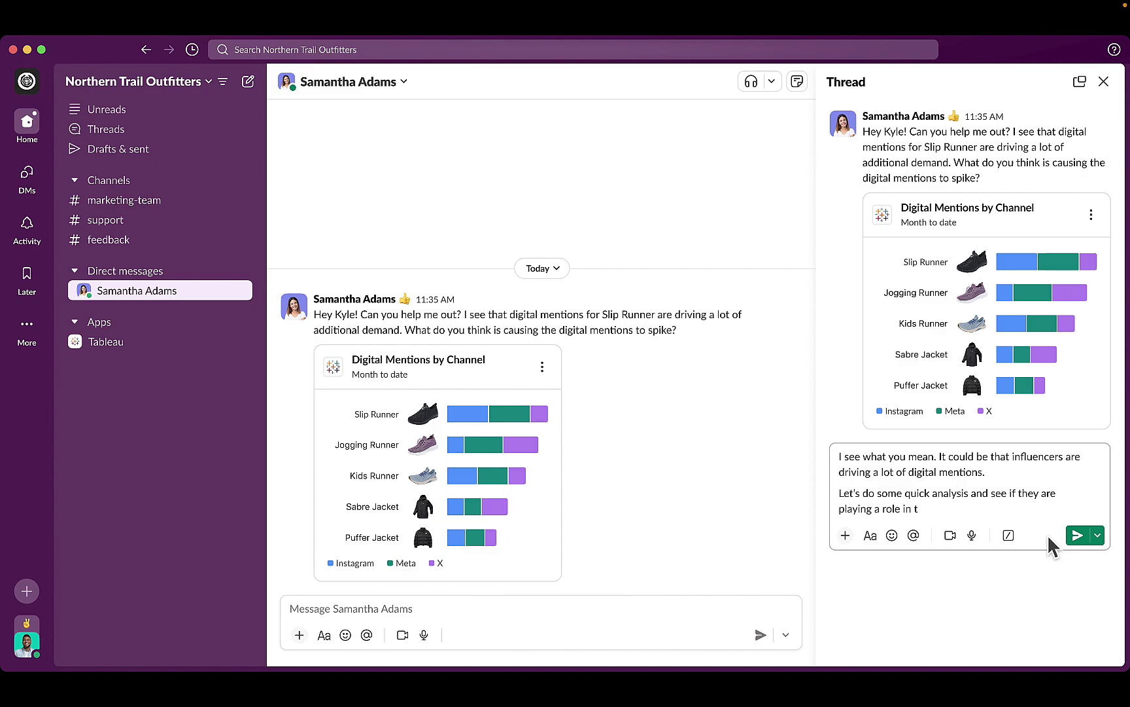
key("Return")
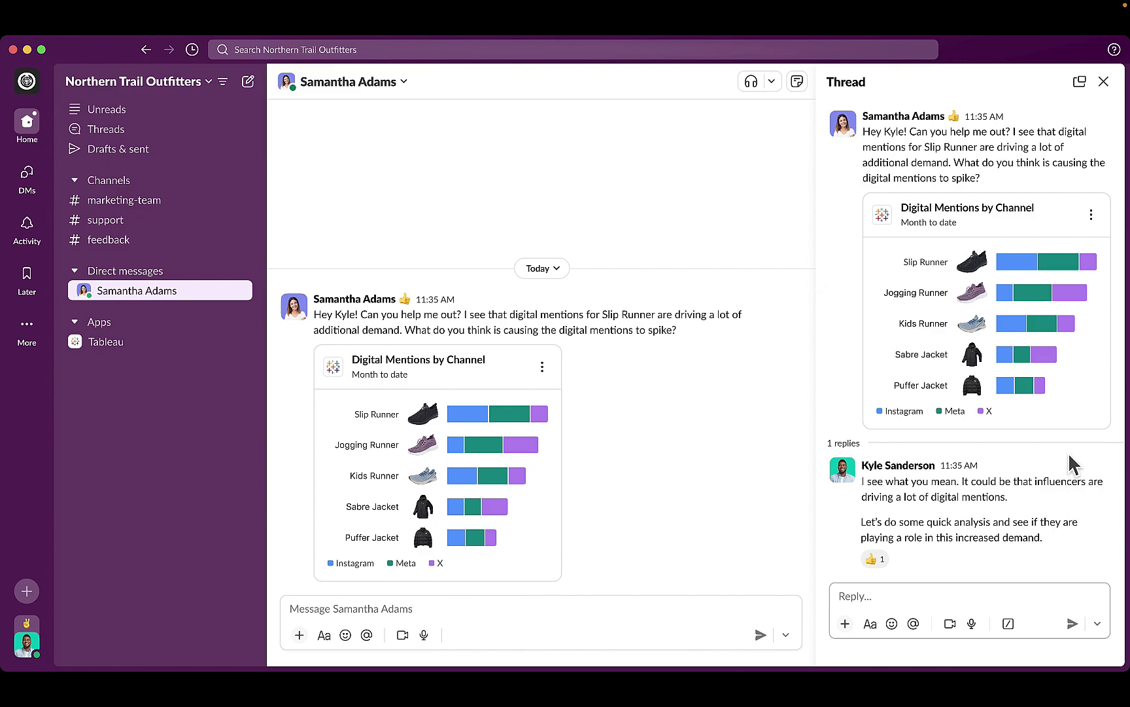
Step: Explore the shared chart in Tableau and expand the Influencer object's fields
left_click(1092, 214)
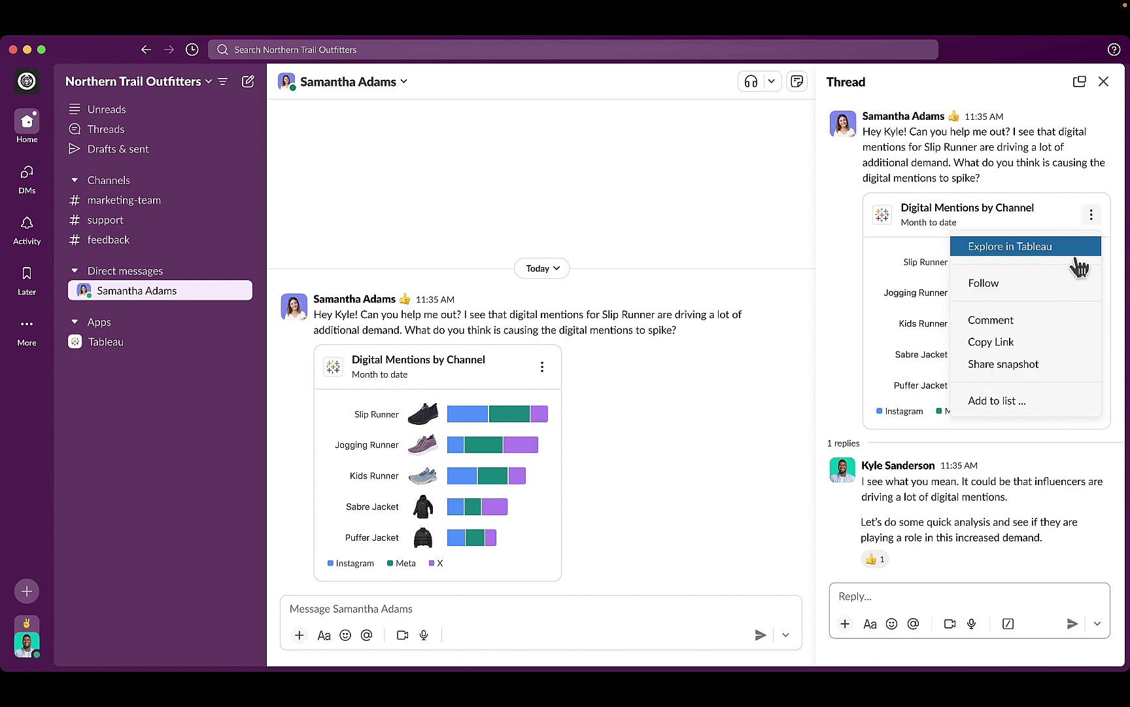
left_click(1074, 255)
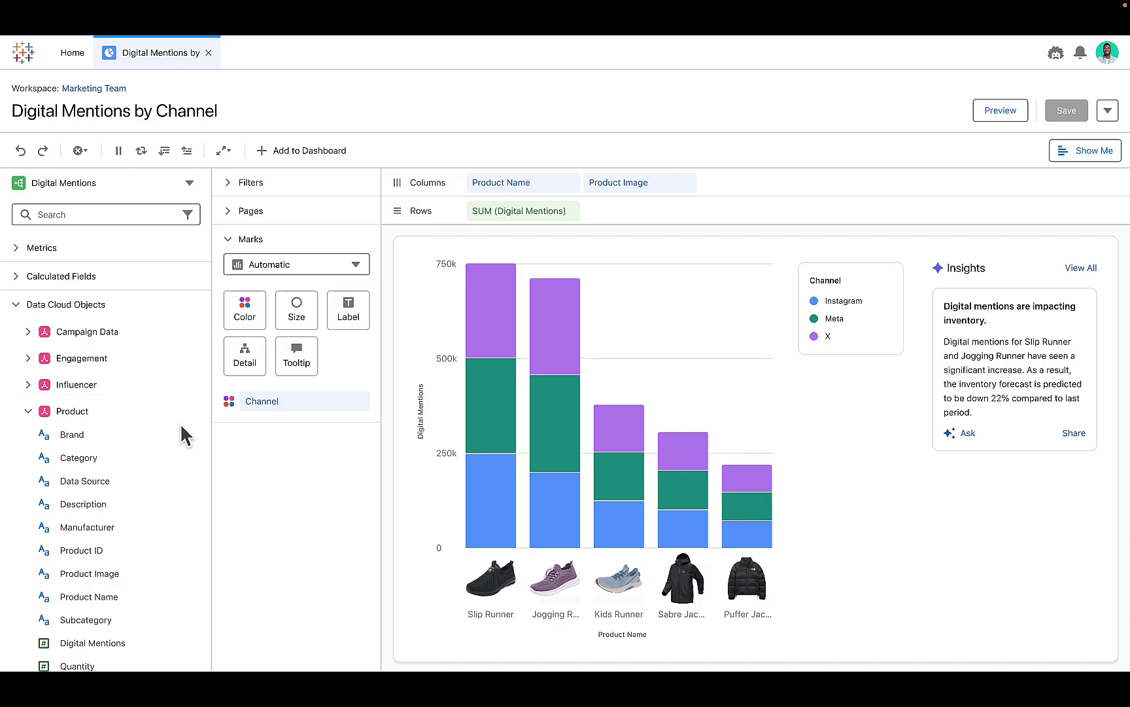
left_click(29, 388)
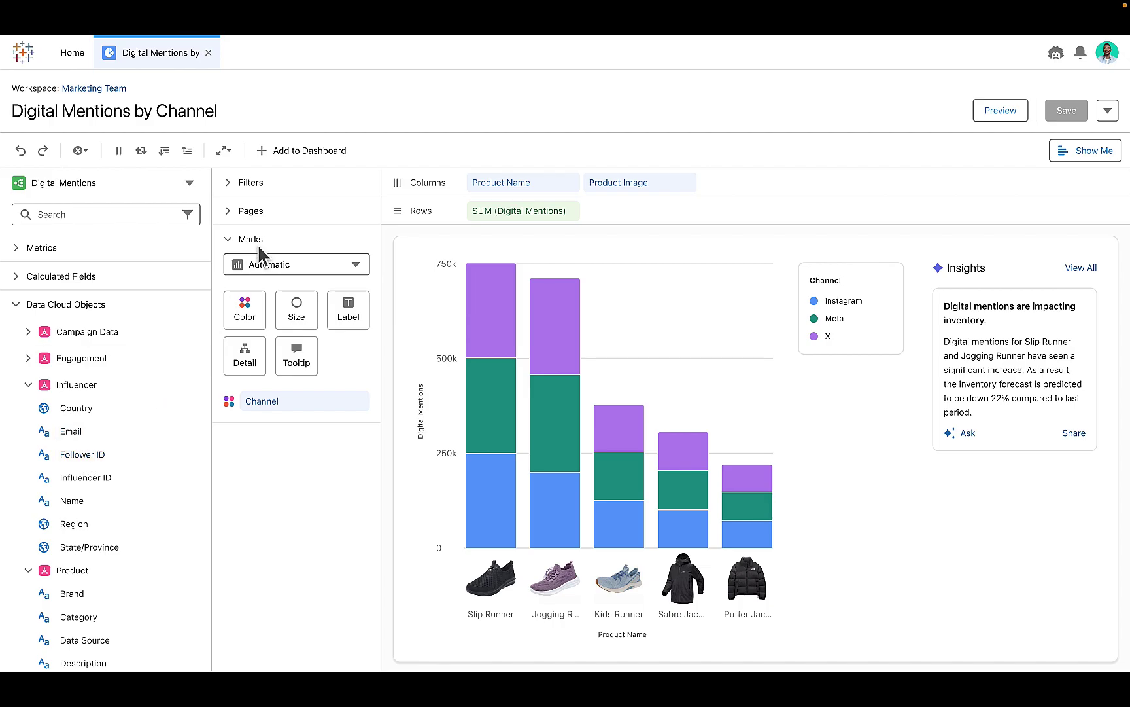
left_click(102, 94)
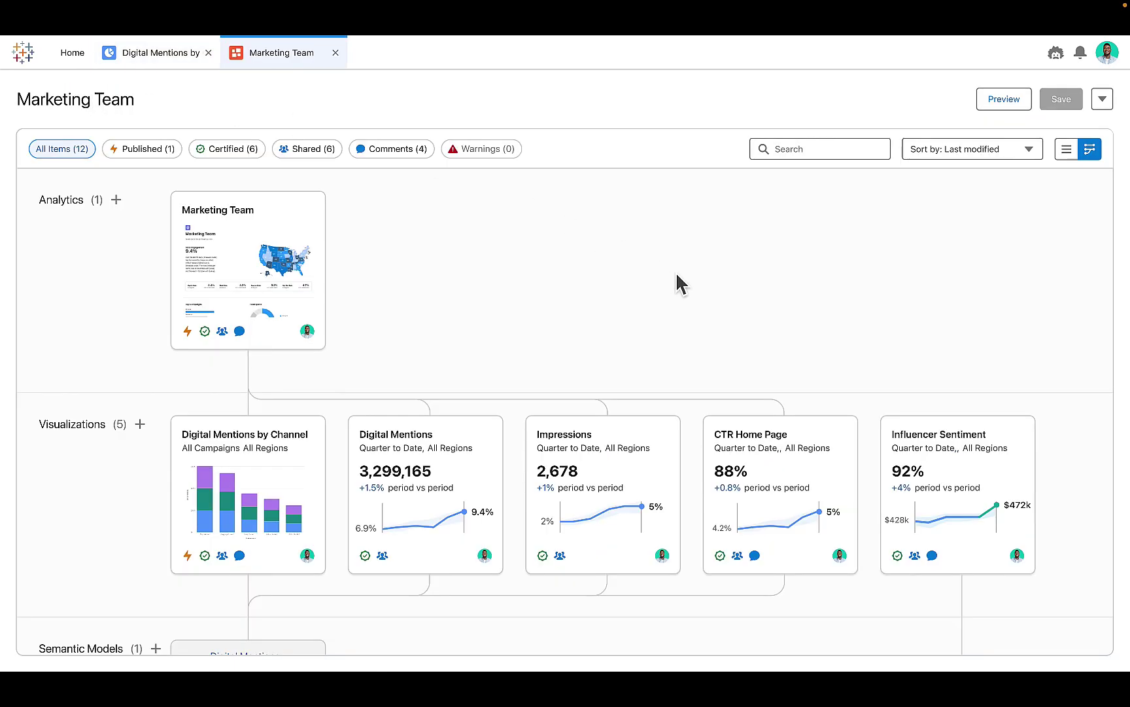
scroll(676, 271, "down", 3)
scroll(676, 271, "down", 6)
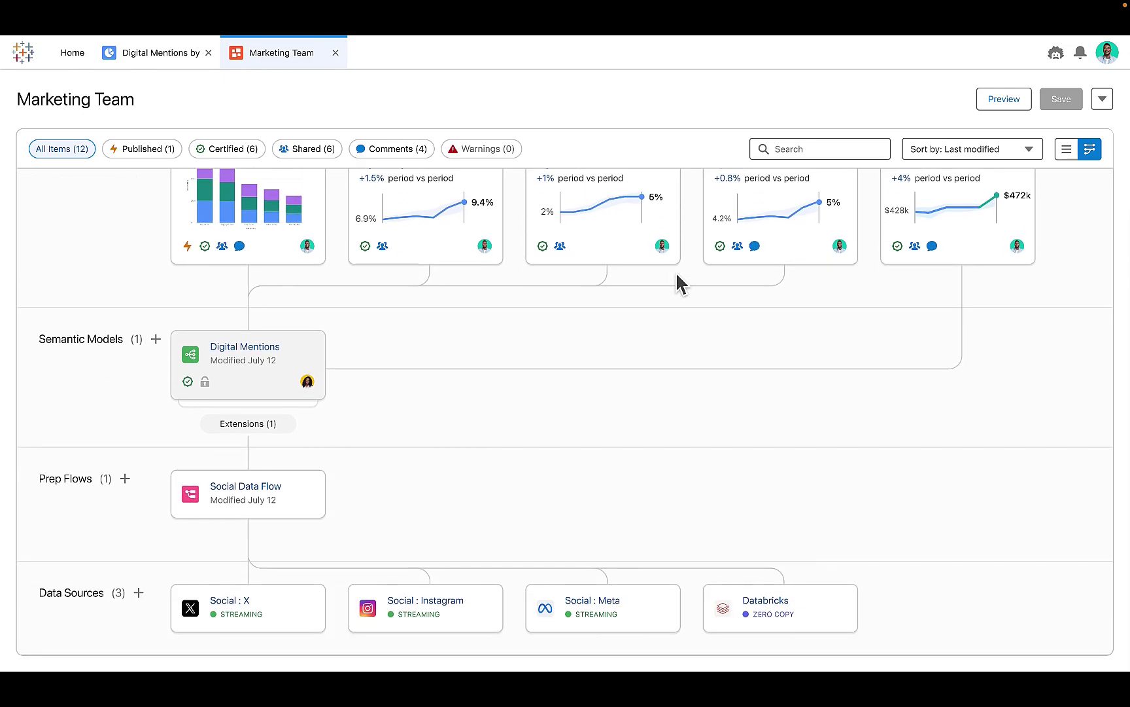
scroll(524, 445, "up", 2)
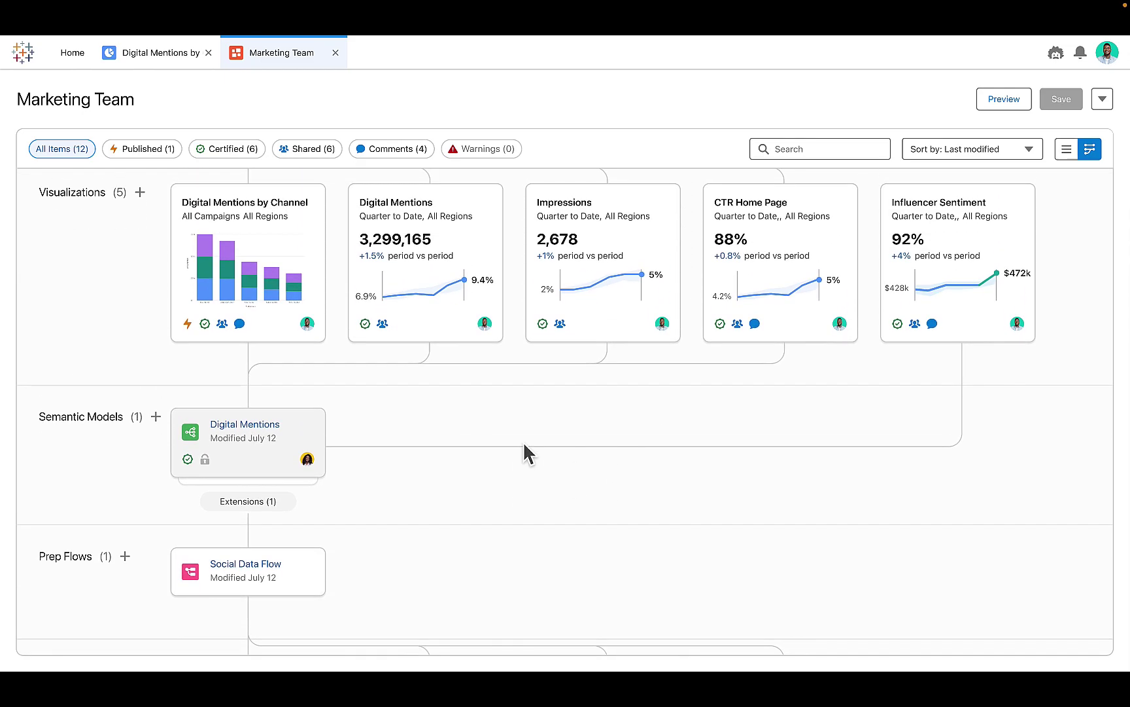
scroll(524, 445, "up", 4)
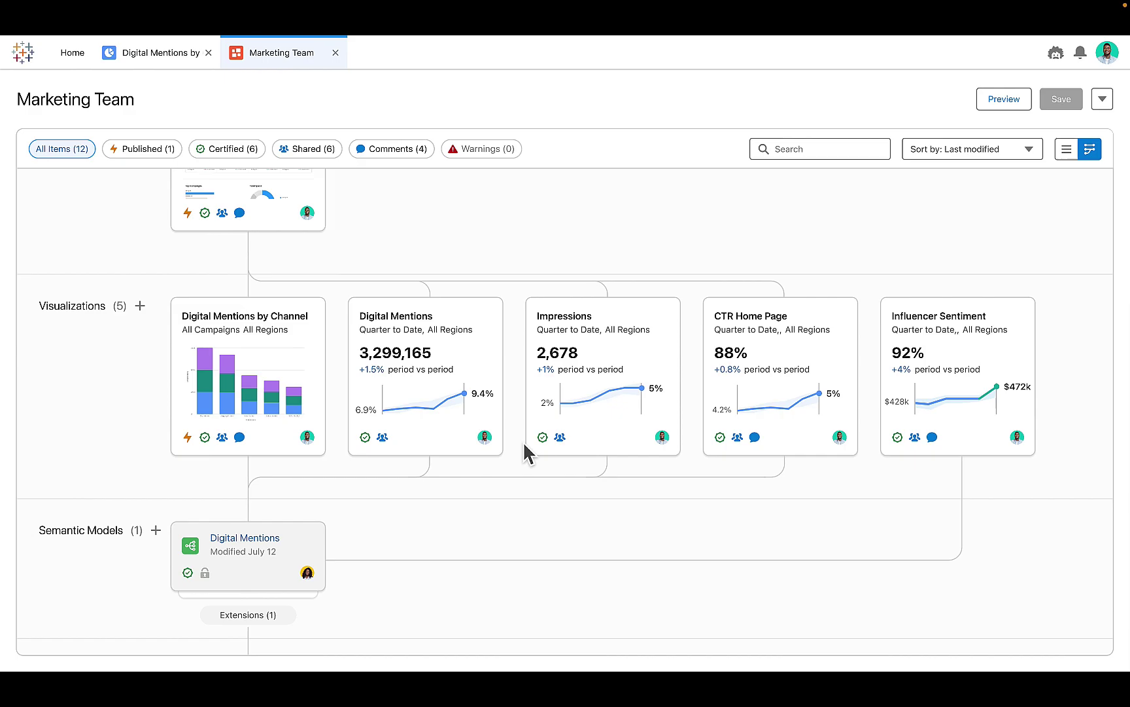
scroll(524, 444, "down", 6)
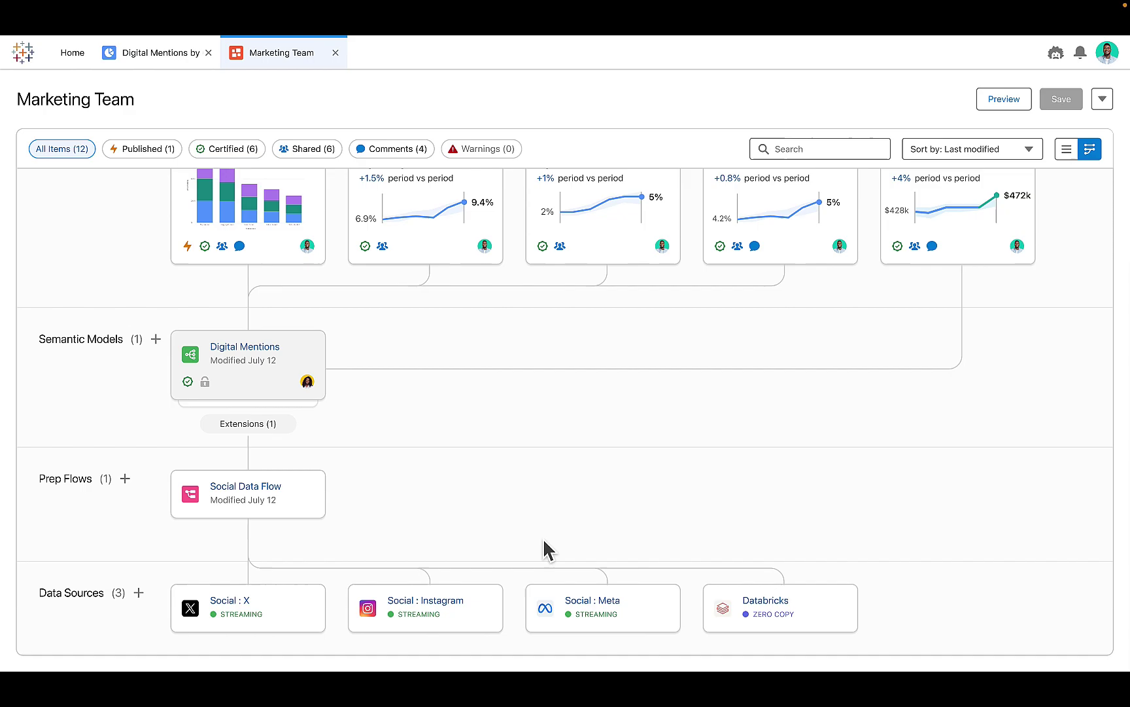
scroll(288, 396, "up", 10)
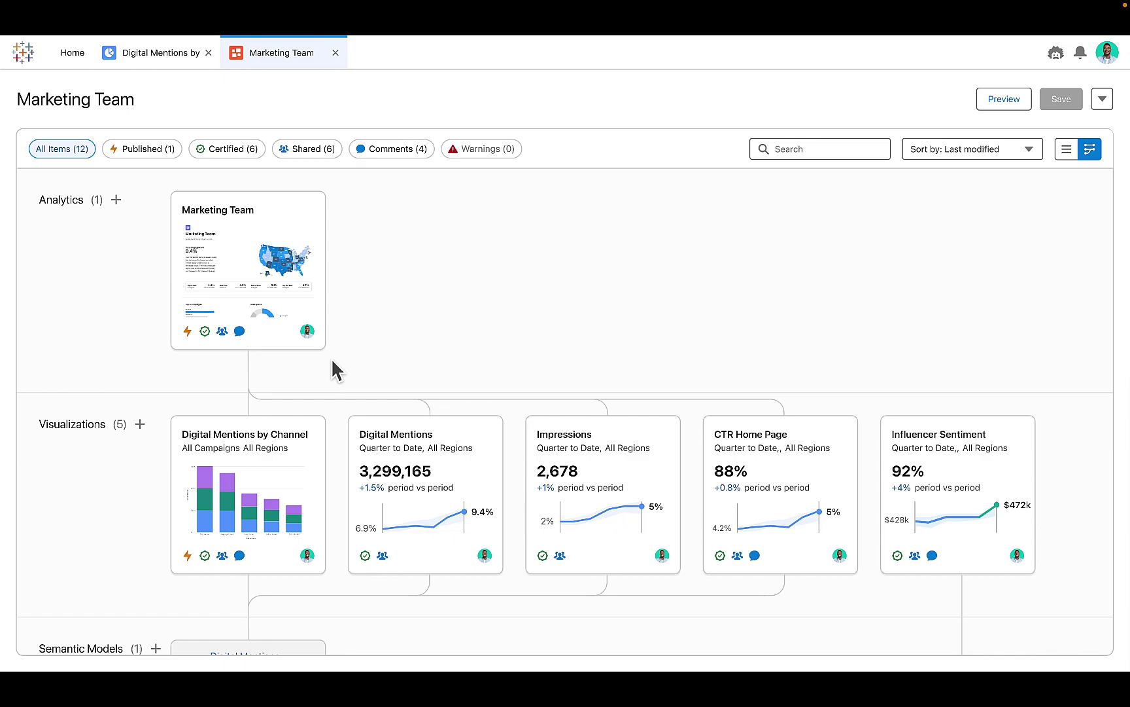
scroll(333, 361, "down", 3)
scroll(333, 370, "down", 9)
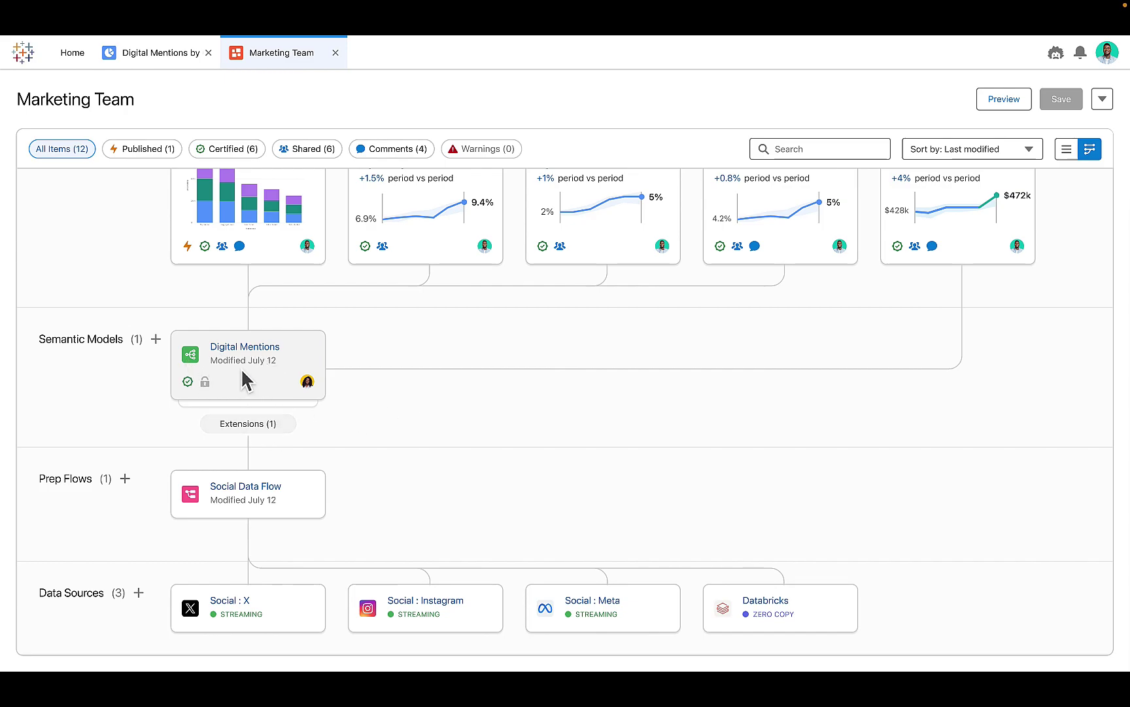
Step: Open the Digital Mentions model's extension from its Extensions (1) list
left_click(261, 425)
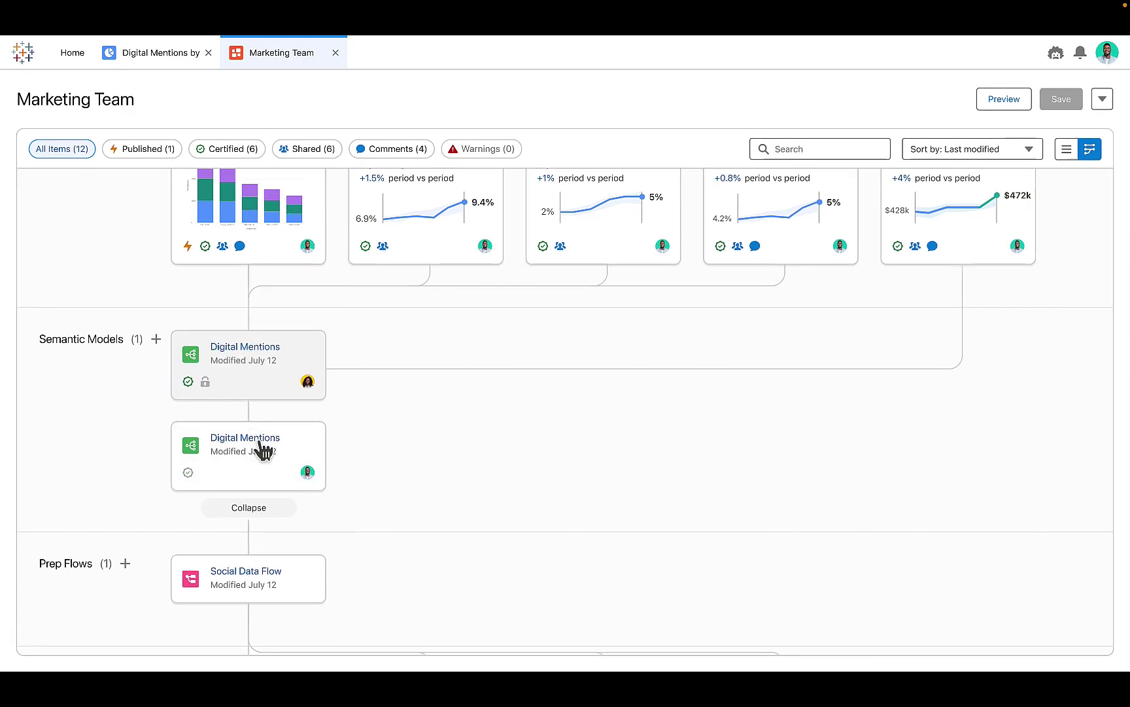
left_click(323, 482)
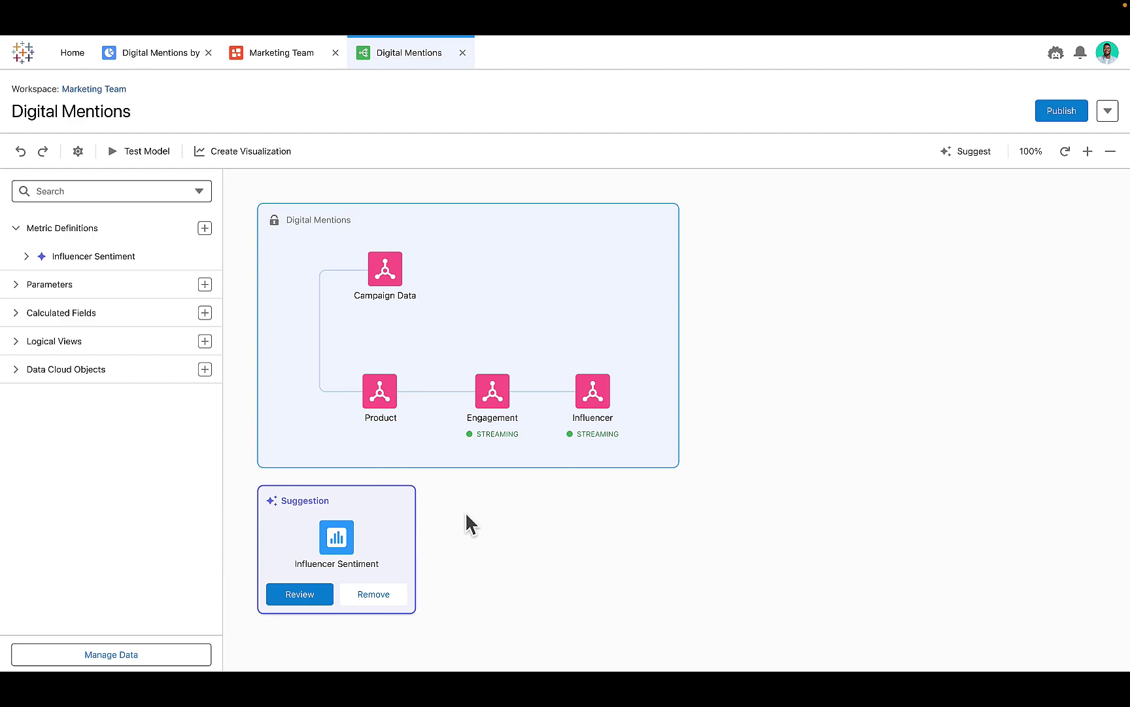
Step: Review and save Einstein's suggested Influencer Sentiment metric
left_click(307, 595)
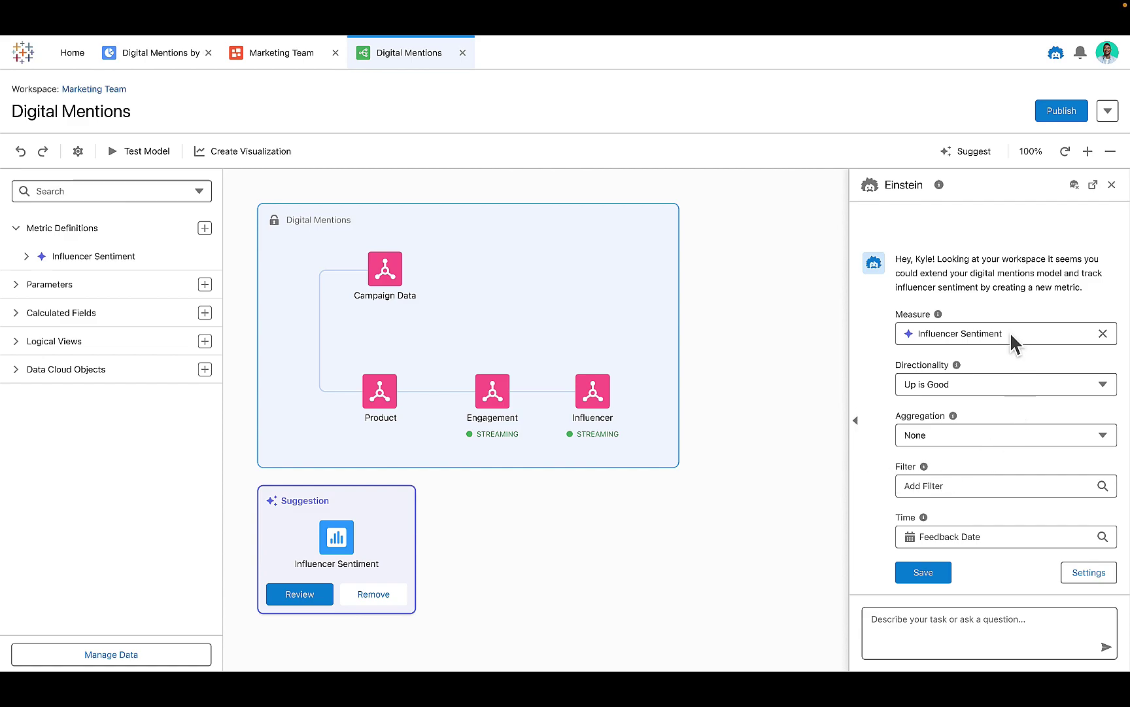
left_click(922, 577)
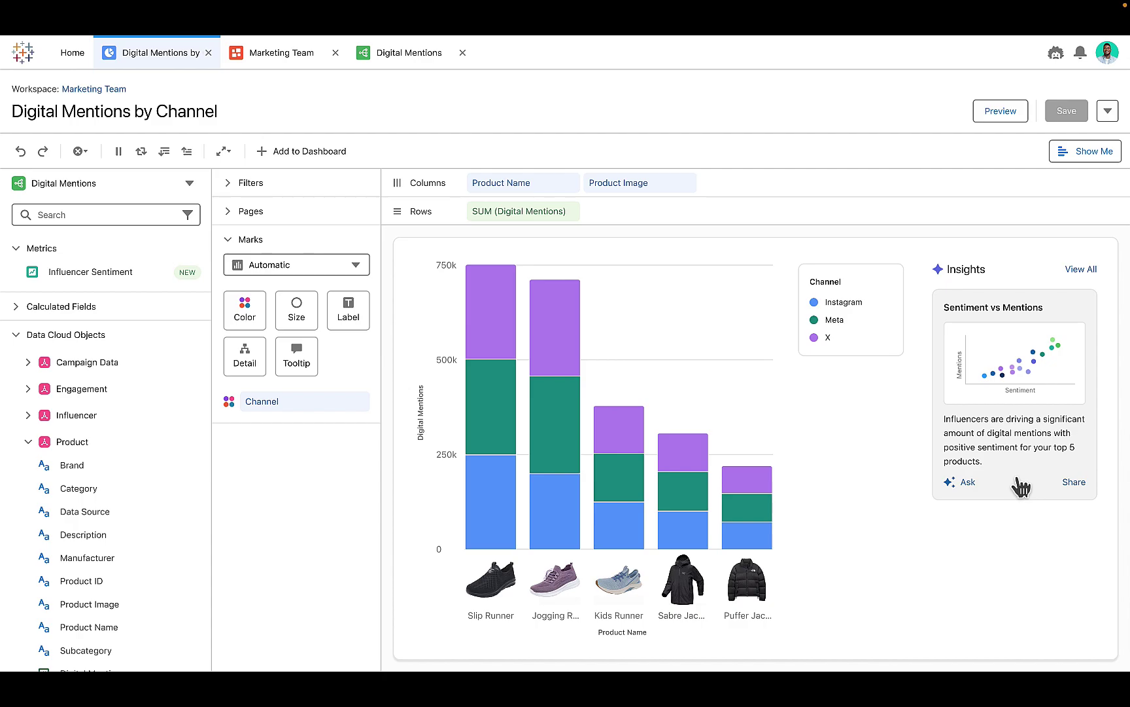
Step: Show the Sentiment vs Mentions insight as a scatter with one bubble per Influencer ID
left_click(1021, 486)
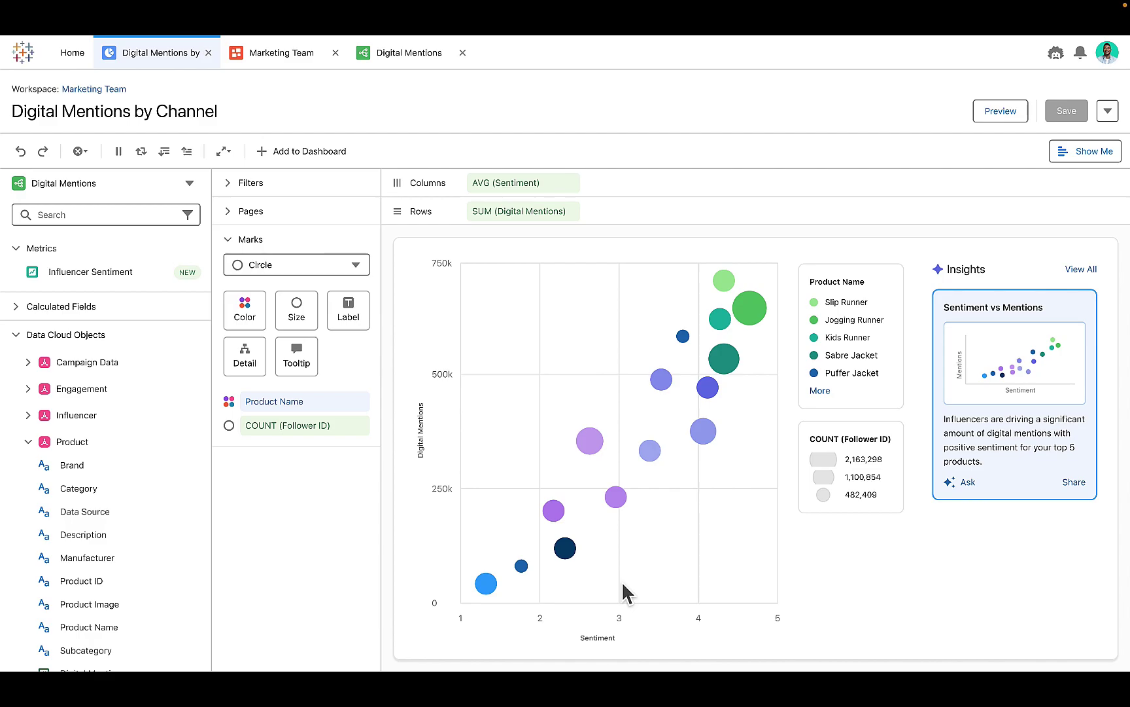
left_click(30, 416)
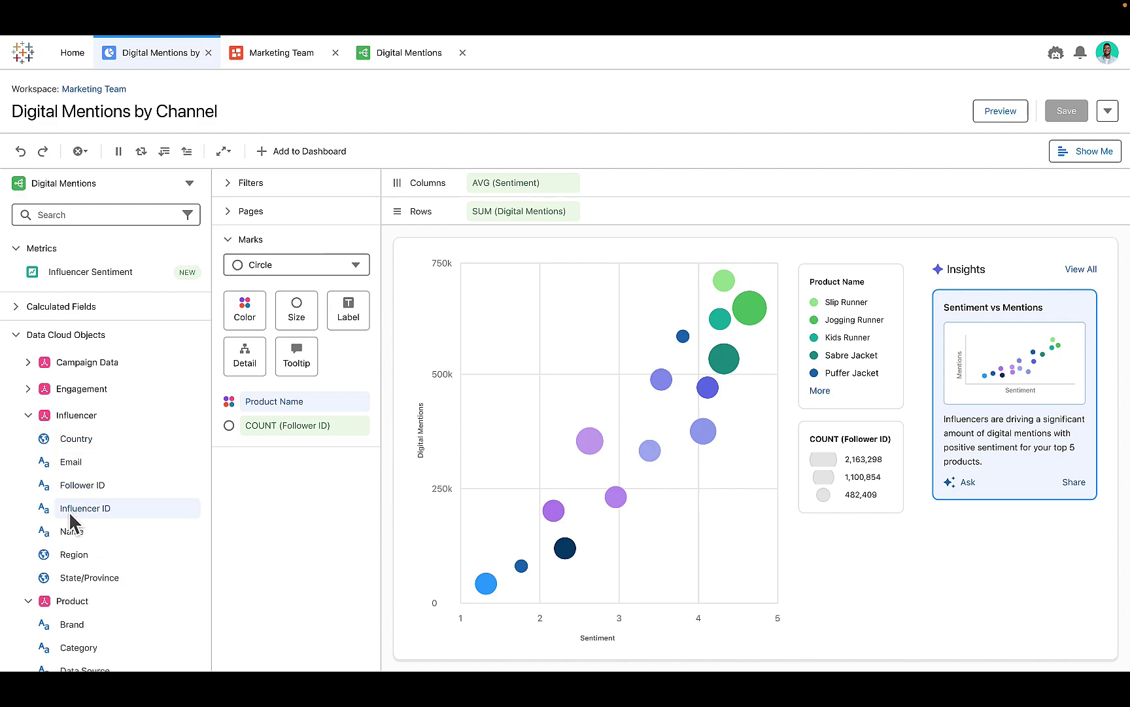
left_click_drag(79, 513, 239, 364)
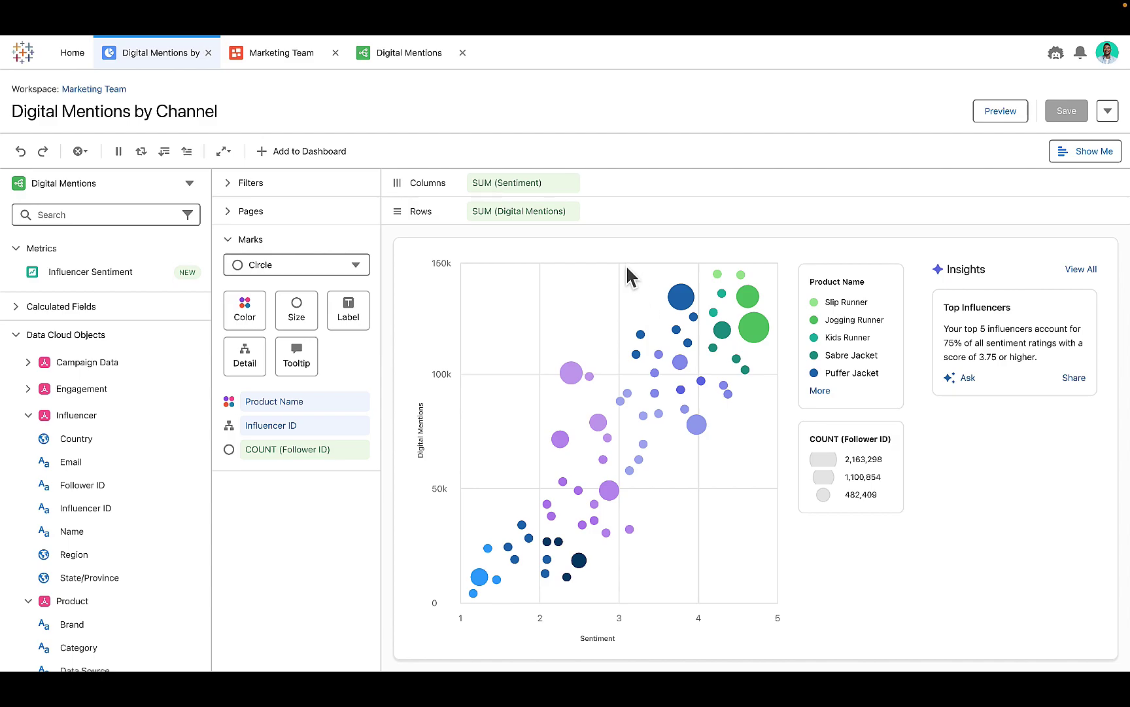
Step: Box-select the 26 upper-right influencers with the highest sentiment and mentions
left_click_drag(627, 269, 767, 383)
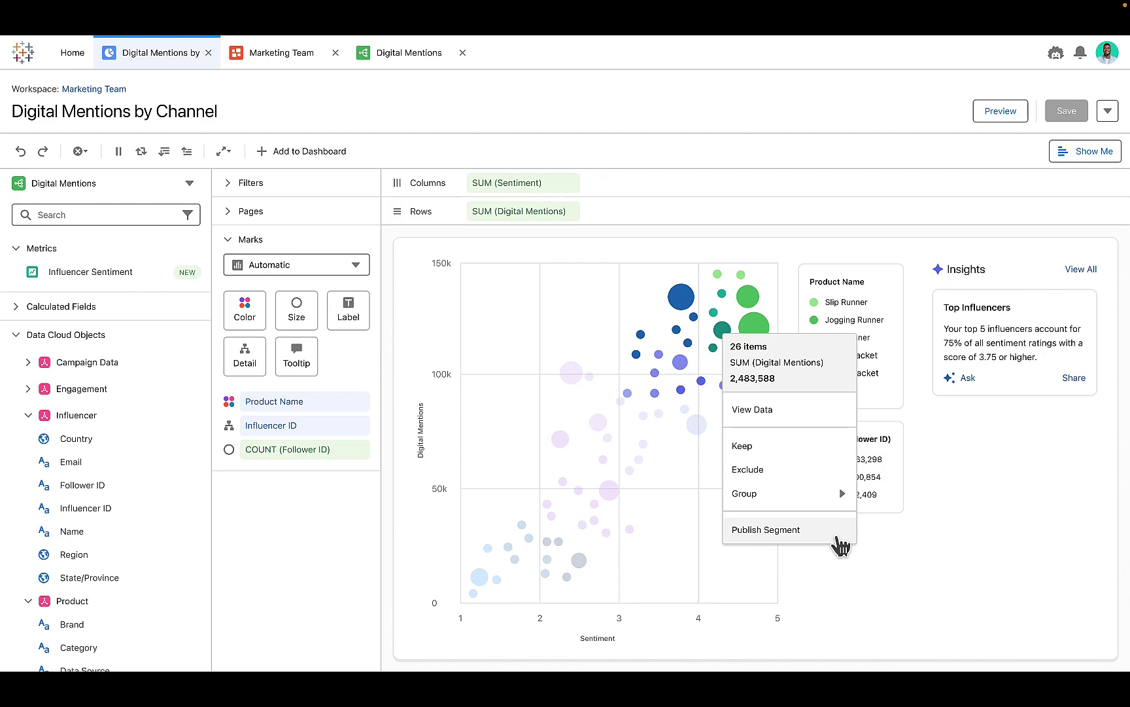
Step: Publish the selected influencers to Data Cloud as the segment 'High Sentiment Digital Mentions'
left_click(841, 545)
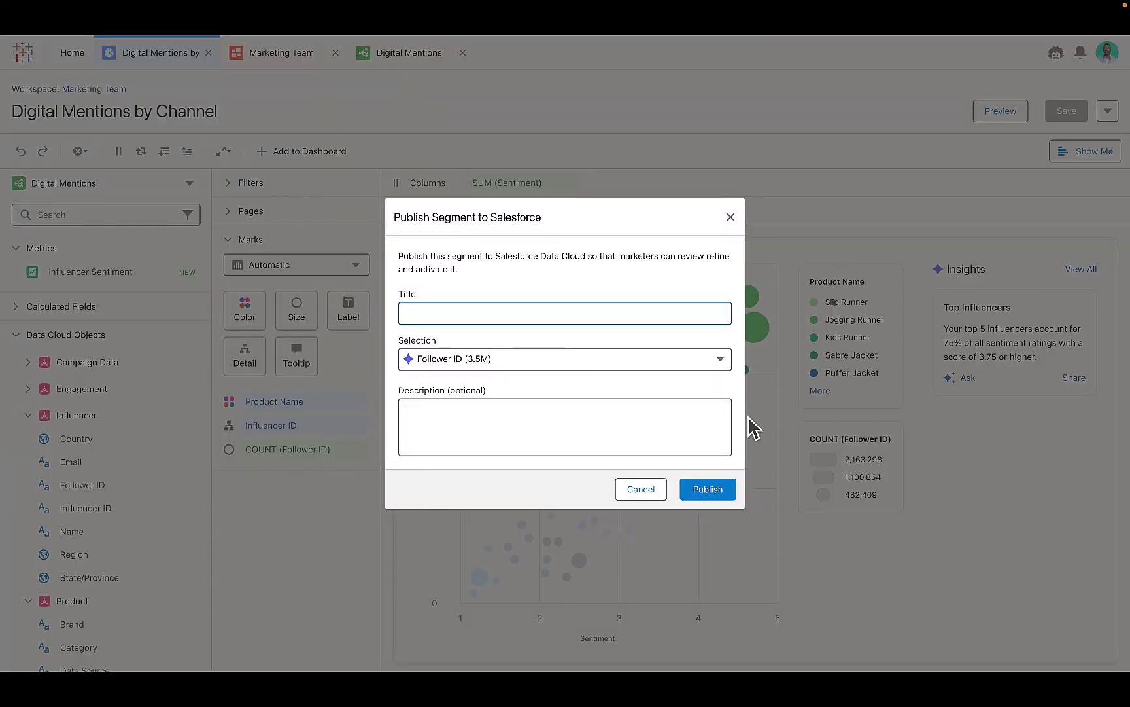
left_click(579, 313)
type("High Sentiment Digital Mentions")
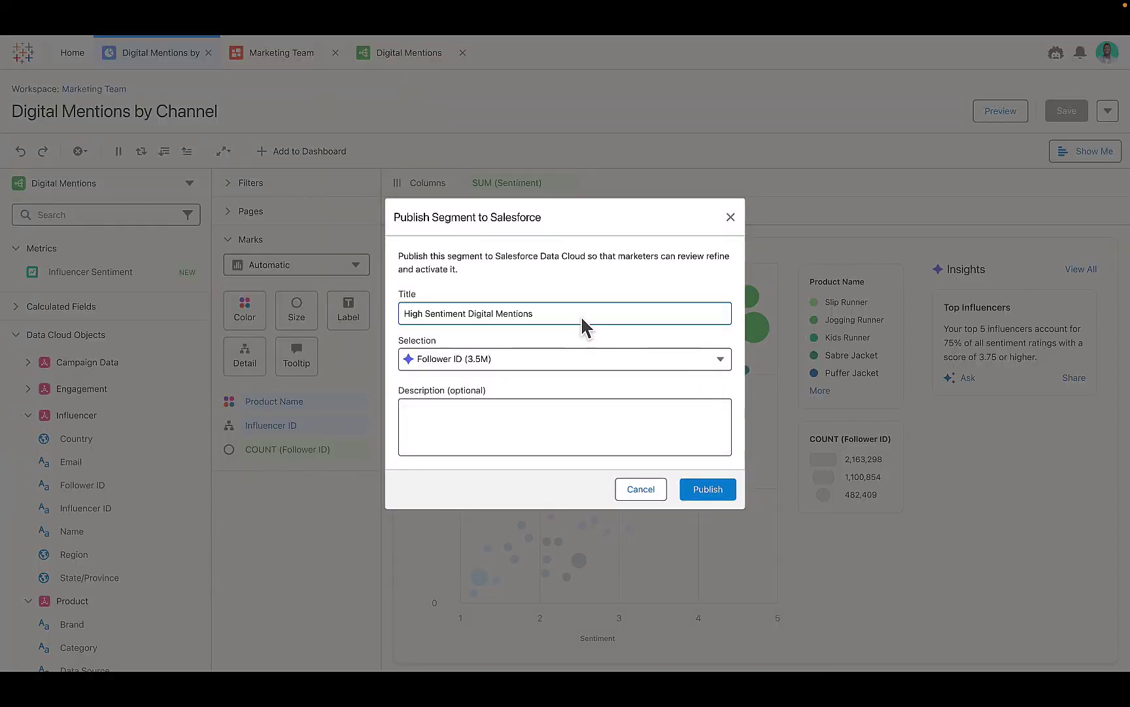
left_click(733, 498)
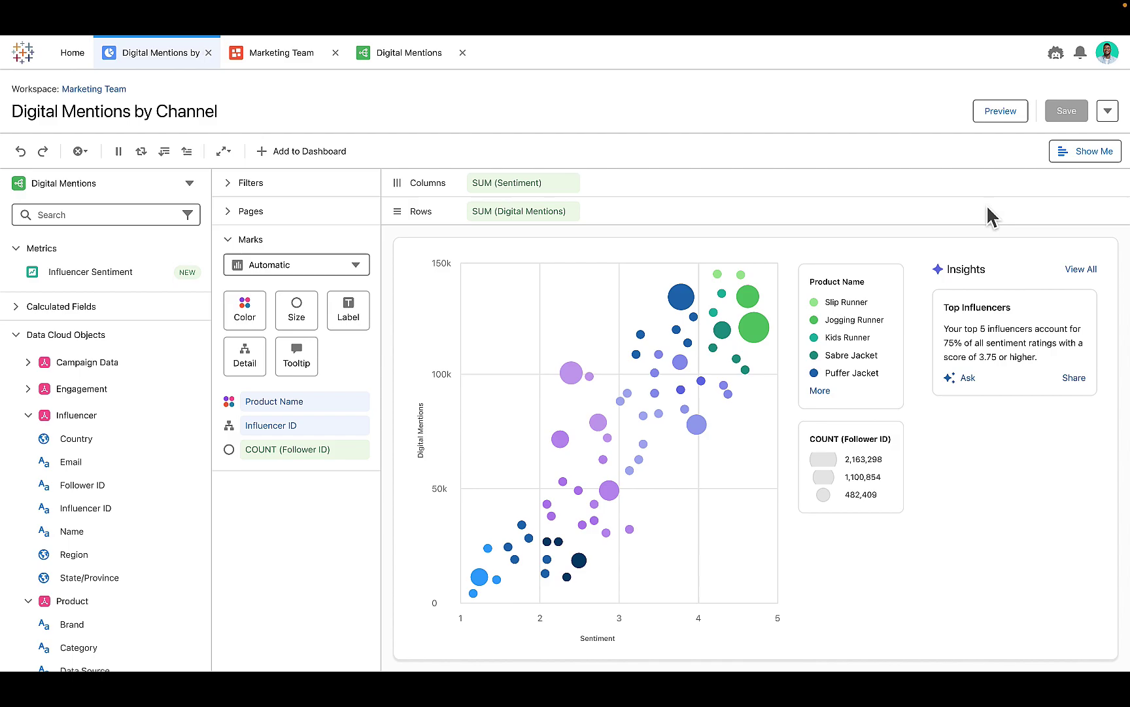
Step: Share the chart to the Slack thread with the finding that top-sentiment influencers drive digital mentions
left_click(1109, 113)
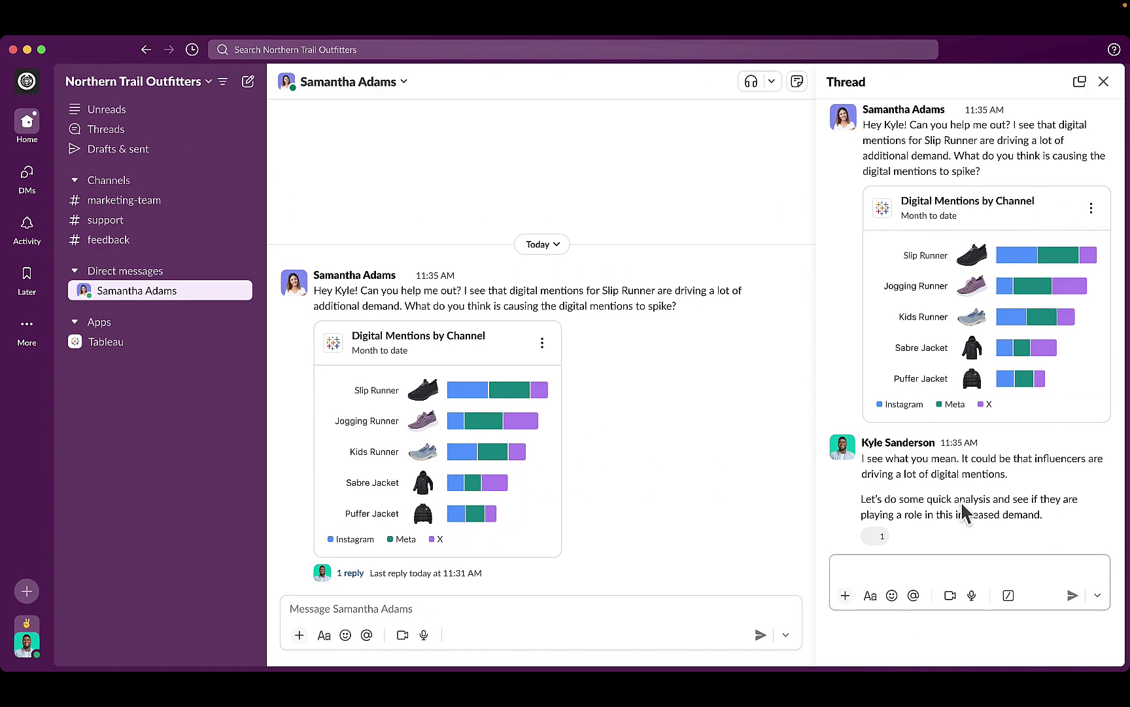
left_click(906, 567)
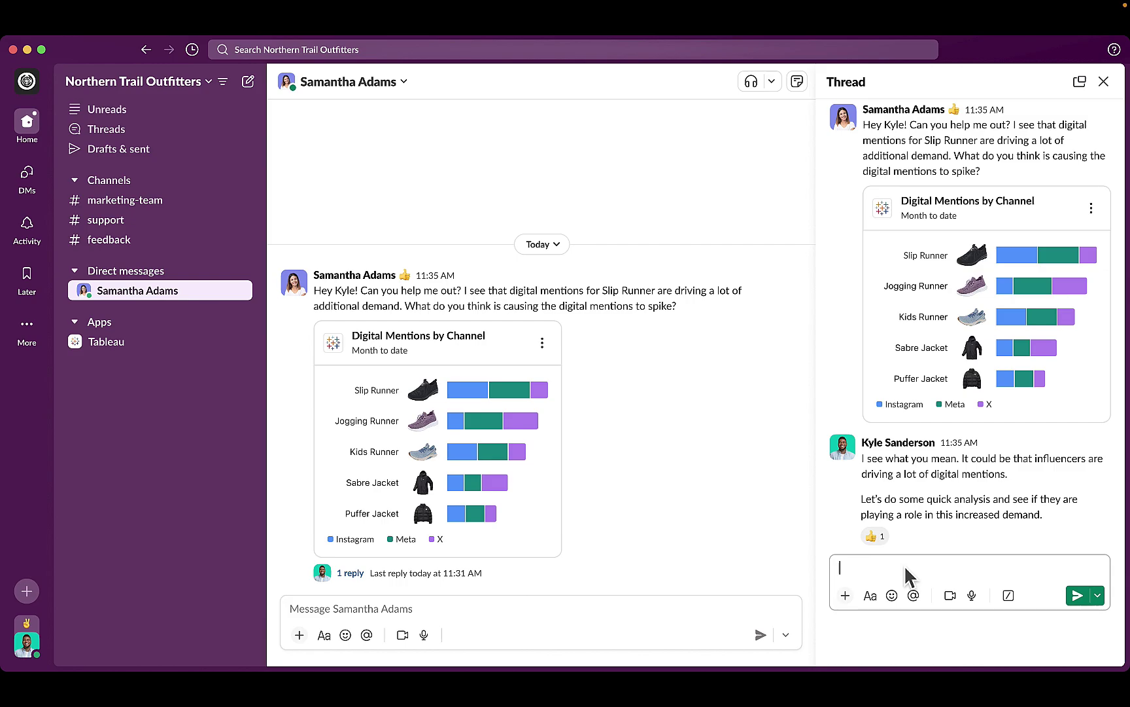
type("It turns out top influencers with the highe")
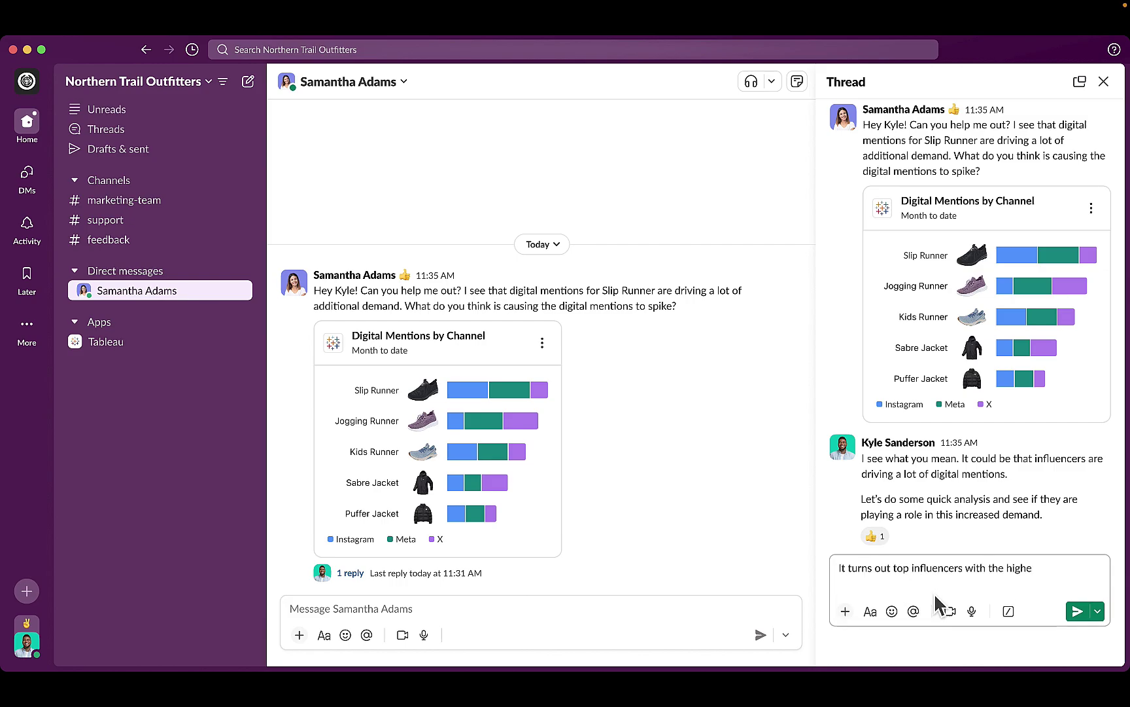
type("st sentiment are driving a lot of digital mentions")
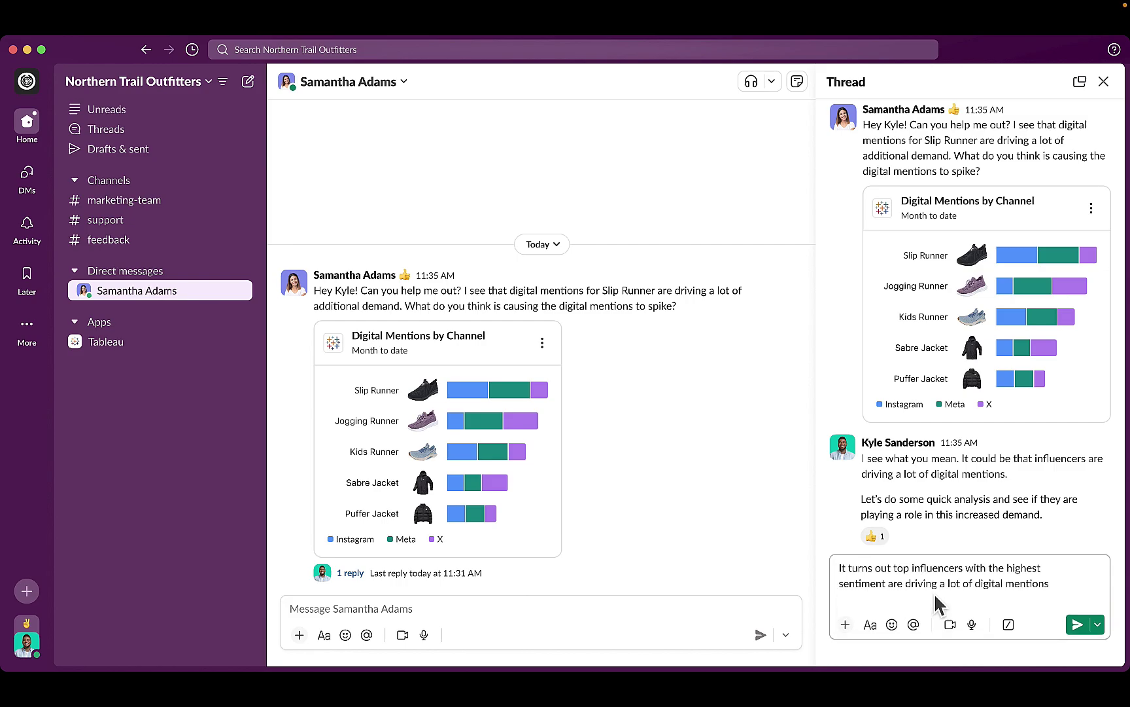
type("! https://www.tableau.com/h237hf219ffh38")
key("Return")
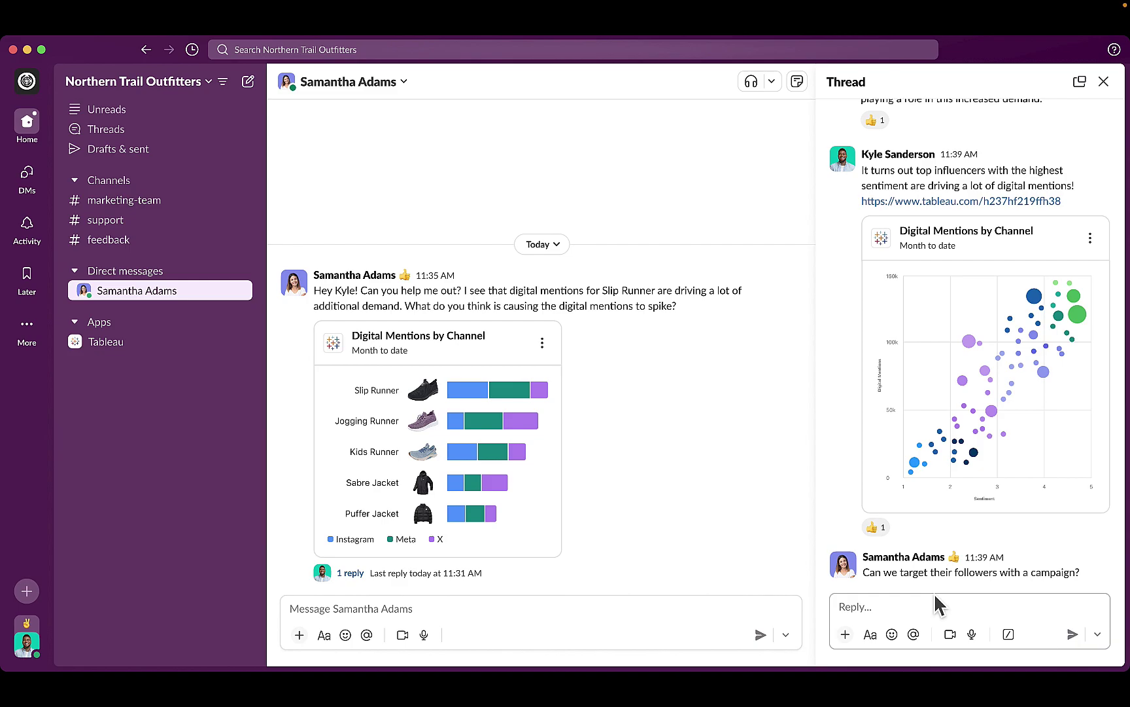
Step: Reply "I'm on it!" in the Slack thread
left_click(940, 608)
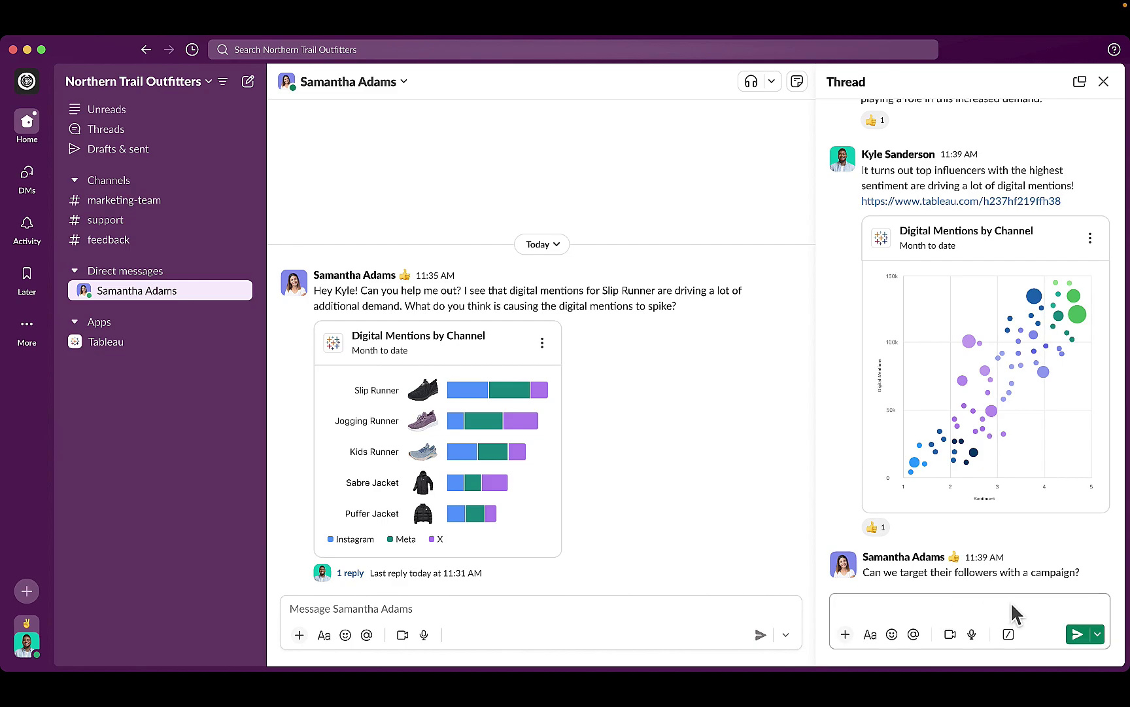
type("I'm on it!")
key("Return")
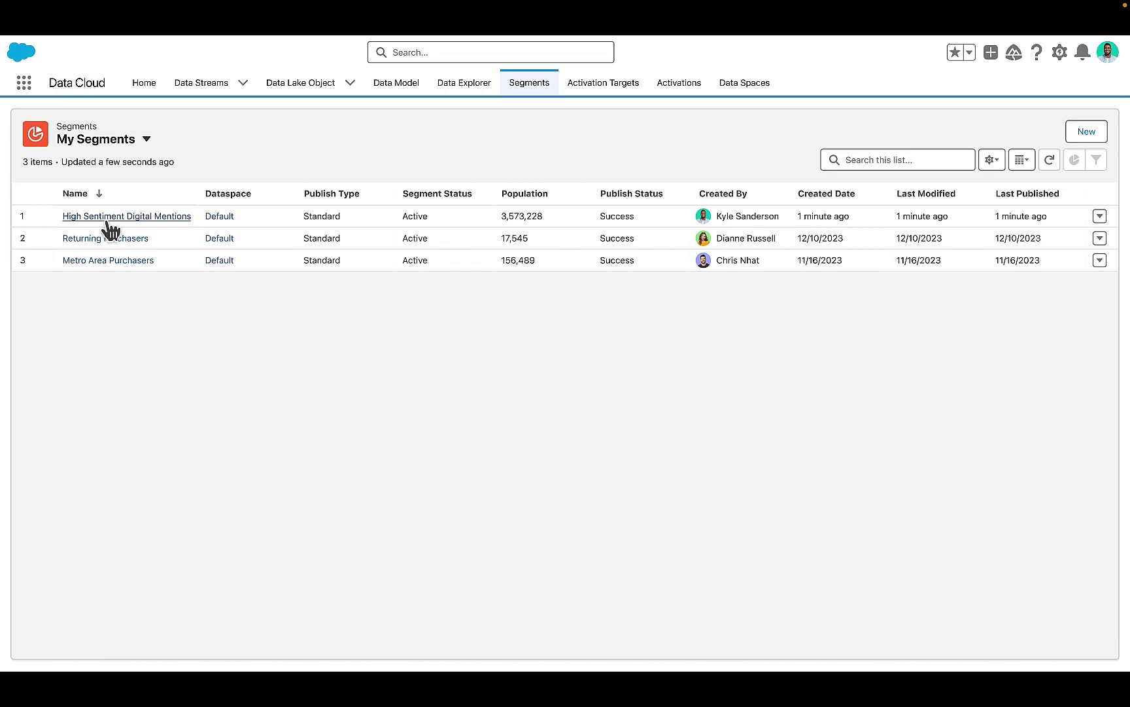
Step: Open the High Sentiment Digital Mentions record from My Segments
left_click(107, 220)
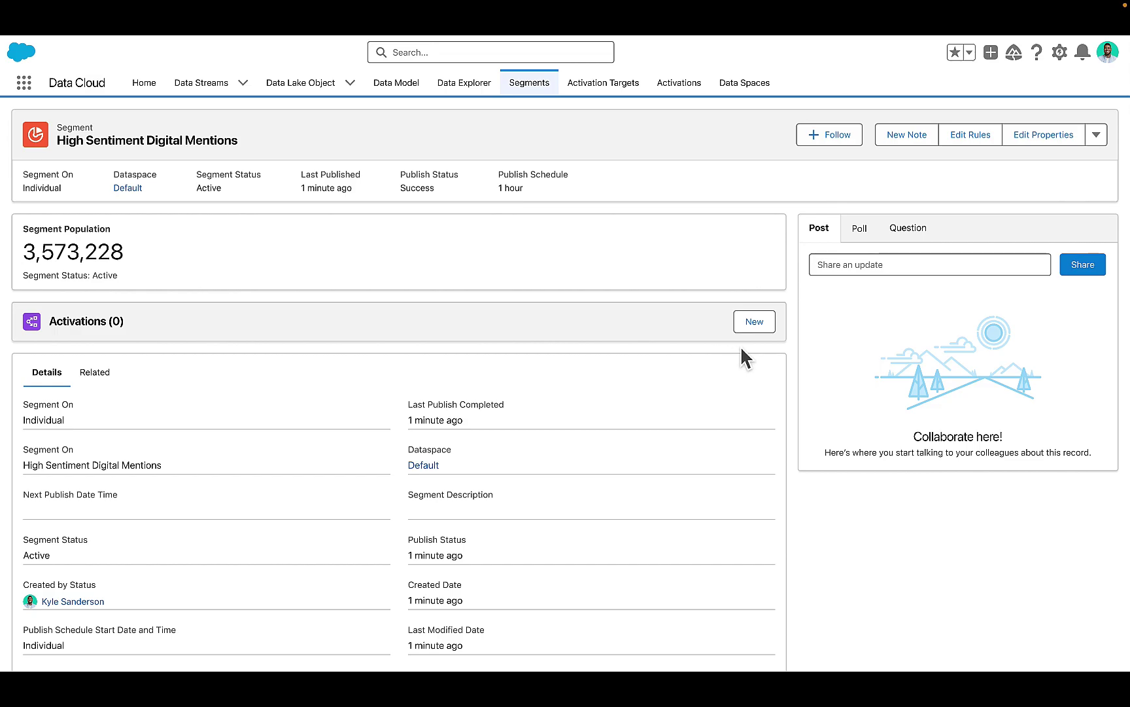
Step: Create a Marketing Cloud activation named 'High Sentiment Digital Mentions' with default attributes and filters
left_click(772, 327)
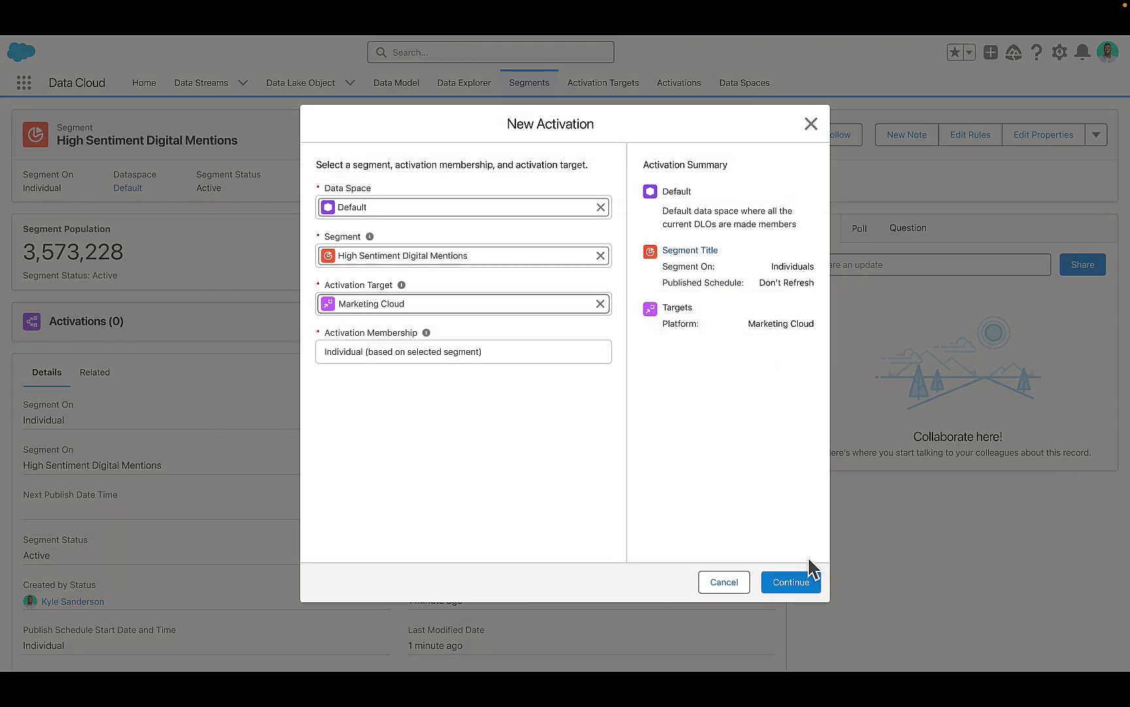
left_click(808, 585)
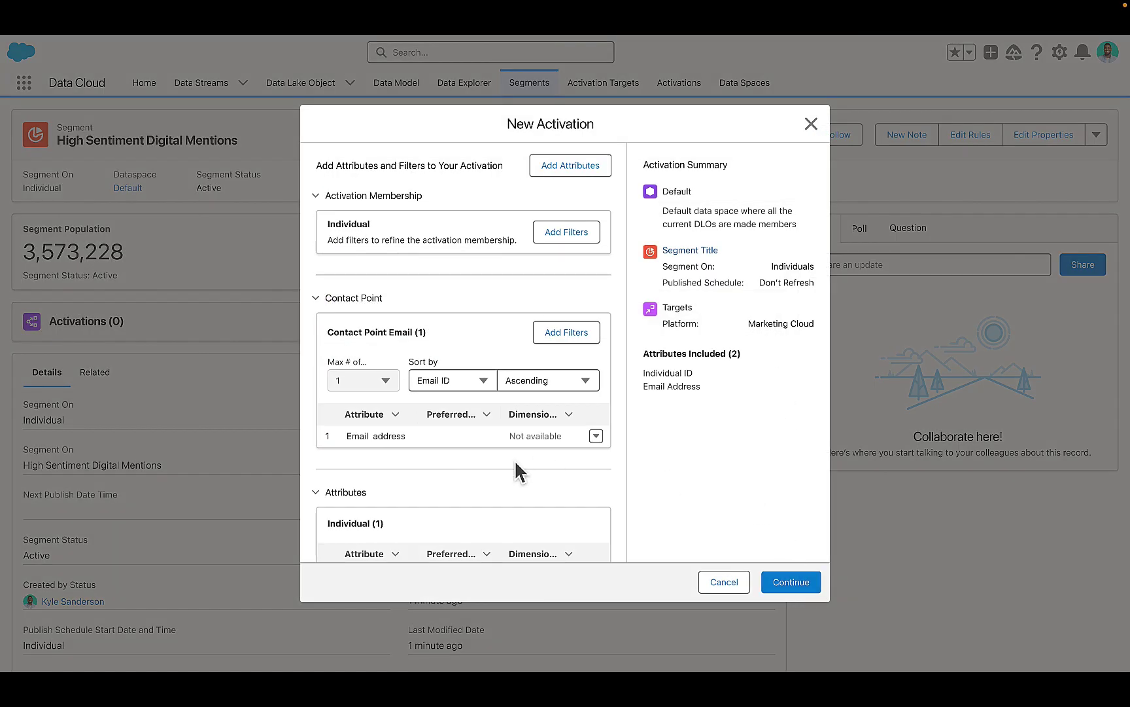
left_click(810, 589)
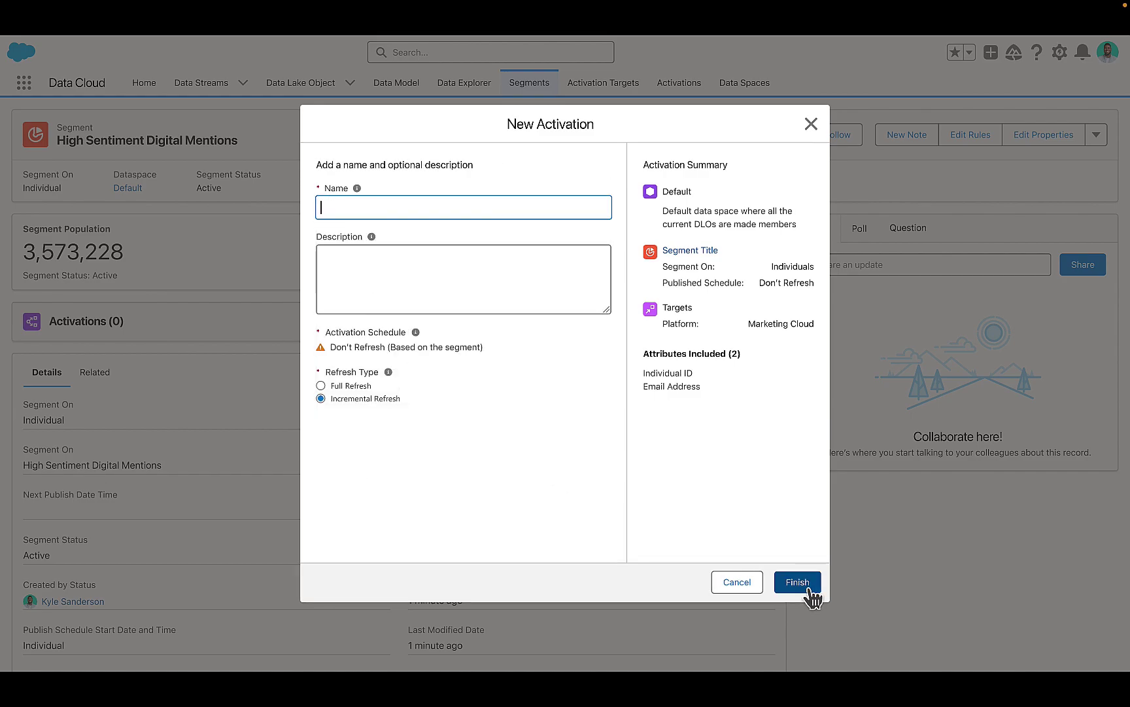
type("High Sentiment Digital Mentions")
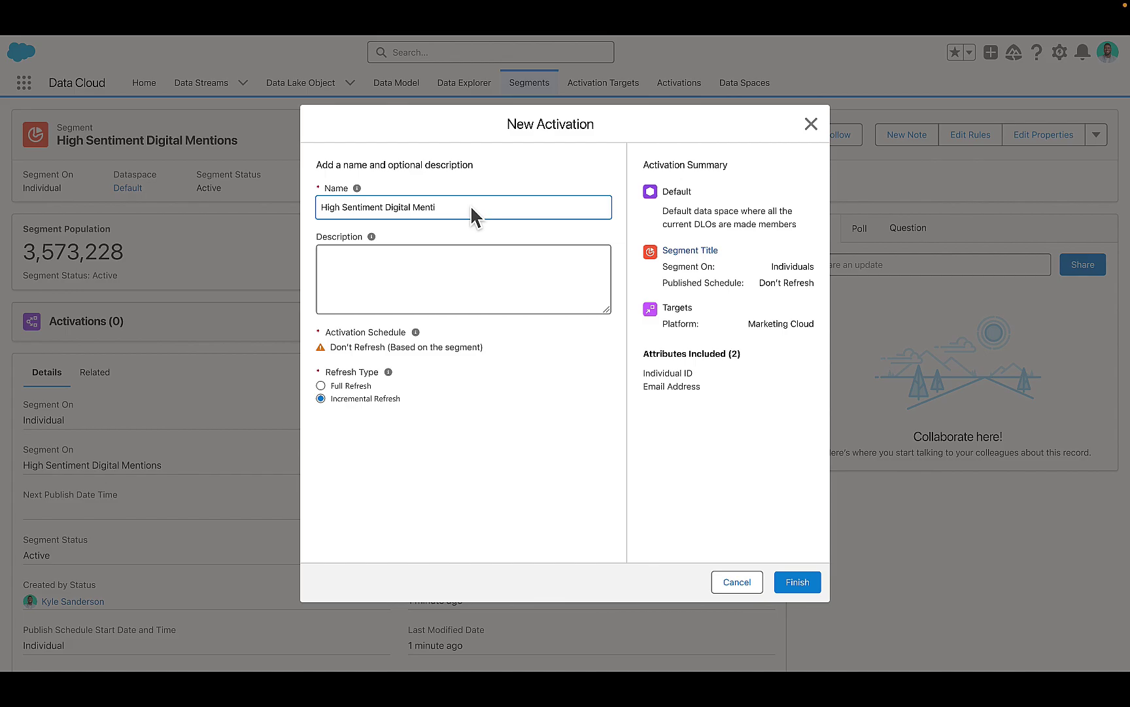
left_click(798, 582)
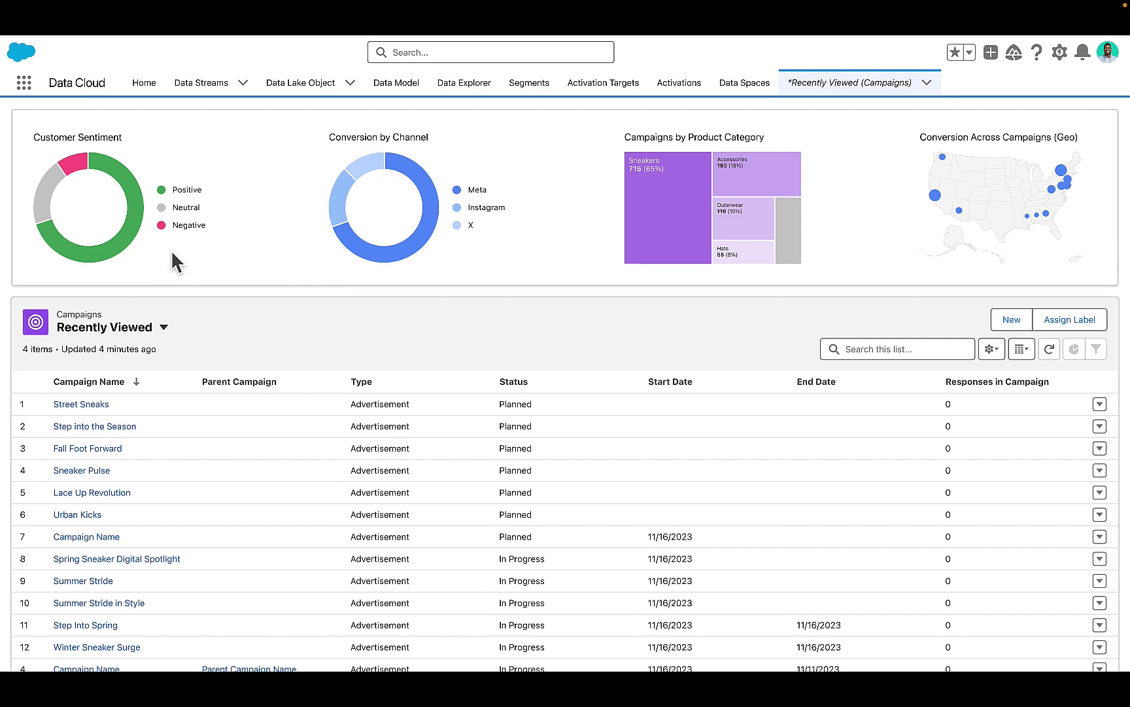
Step: Filter the campaigns by the Positive slice of the Customer Sentiment donut chart
left_click(126, 249)
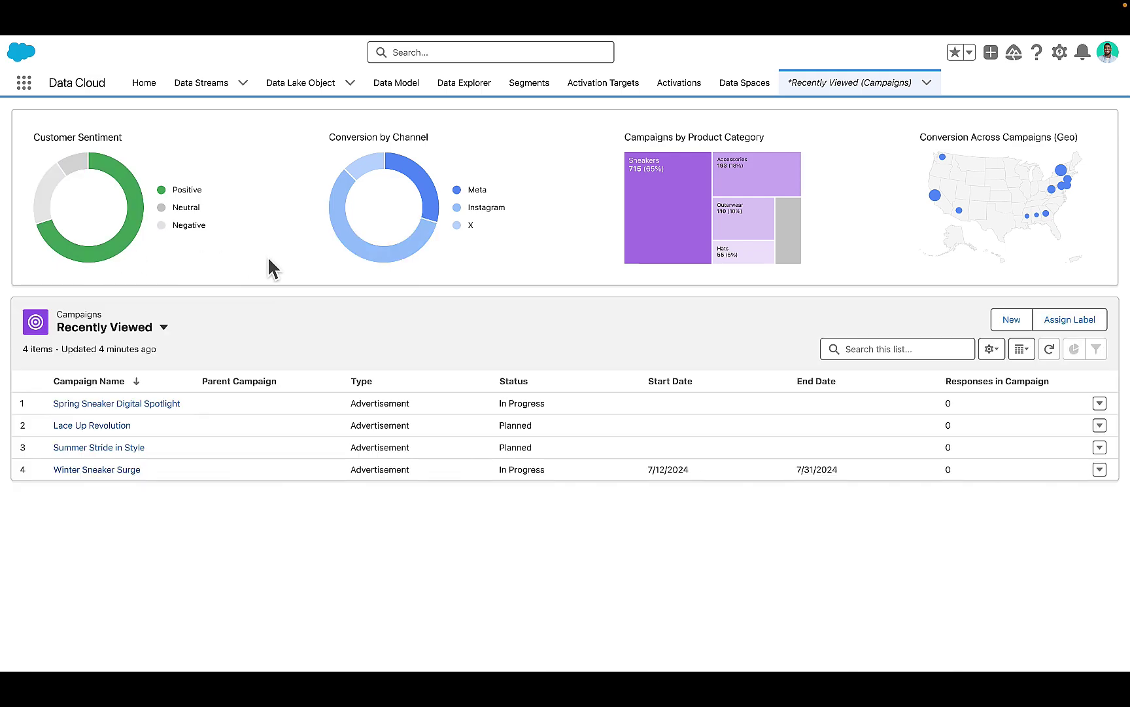
Step: Open the Spring Sneaker Digital Spotlight campaign record
left_click(159, 411)
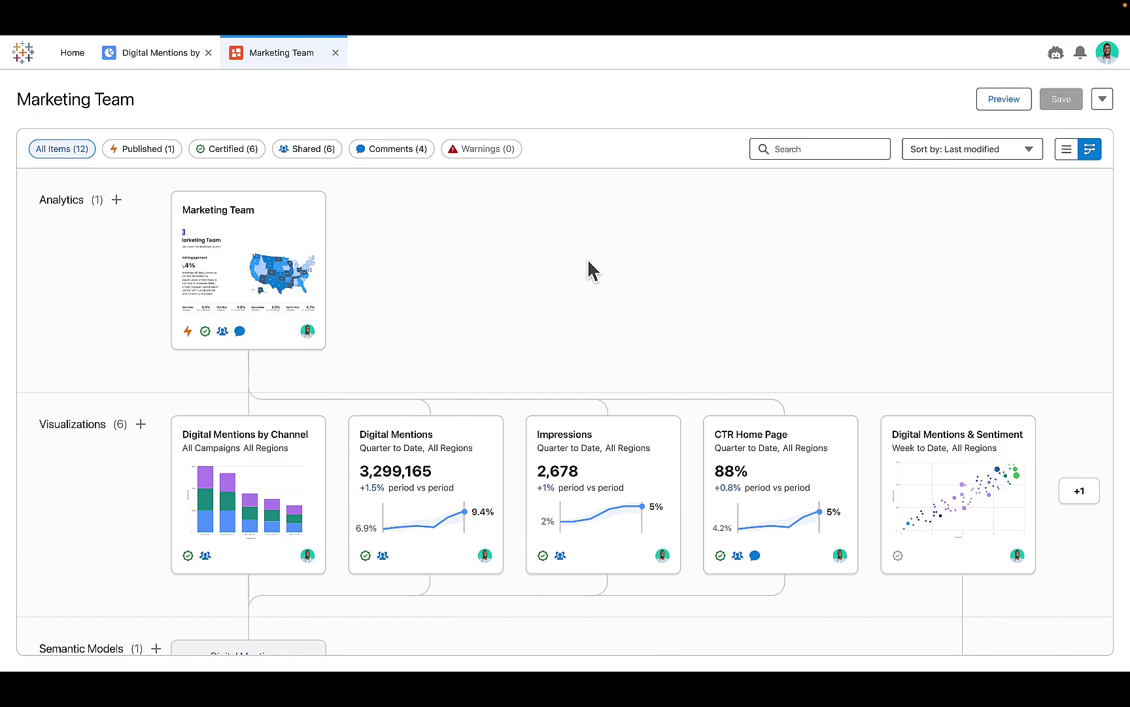
Step: Review the Marketing Team workspace lineage, then open the options menu beside Save
scroll(589, 265, "down", 3)
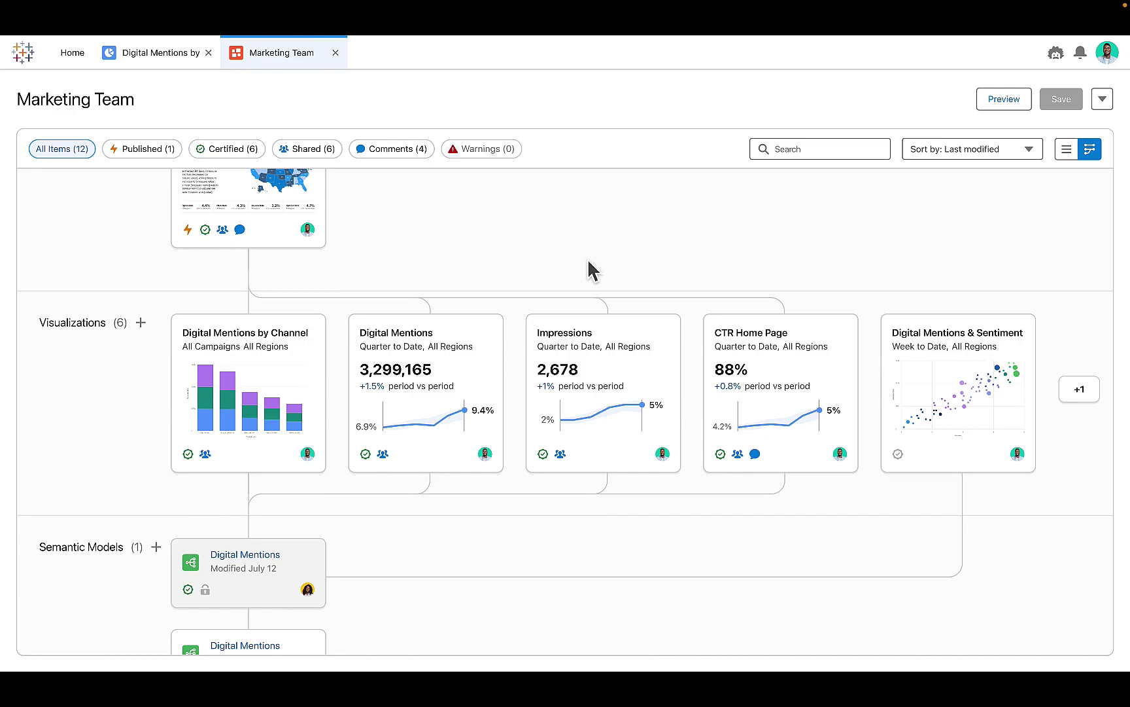
scroll(588, 259, "down", 3)
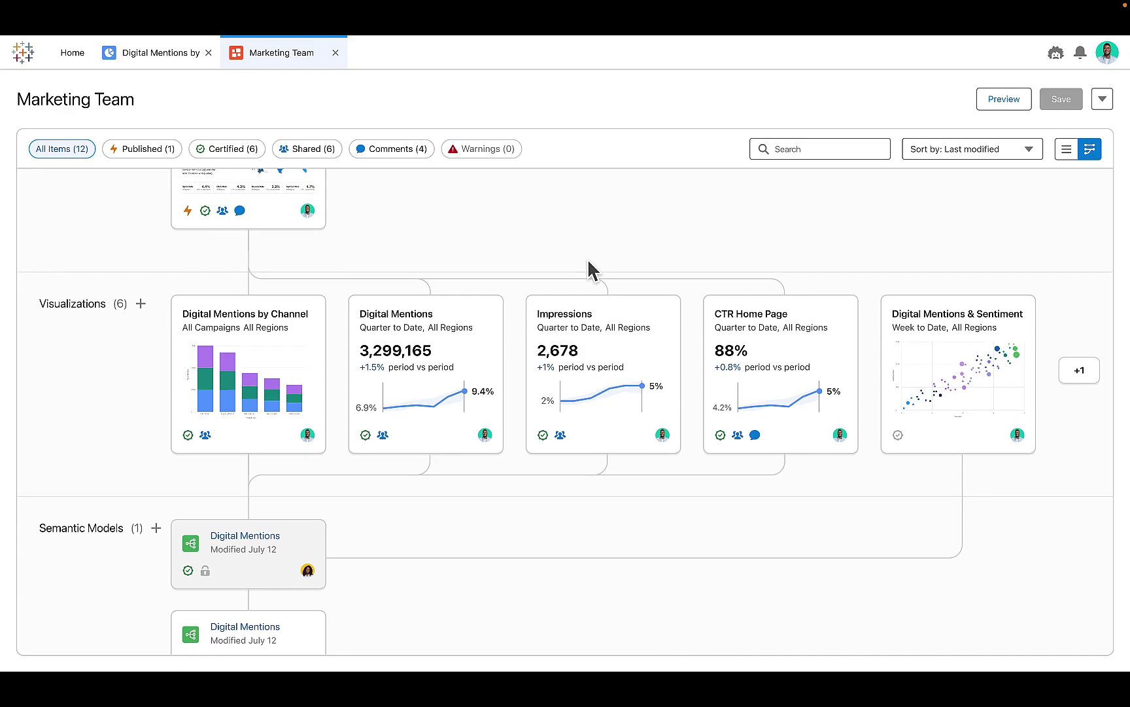
scroll(595, 400, "down", 3)
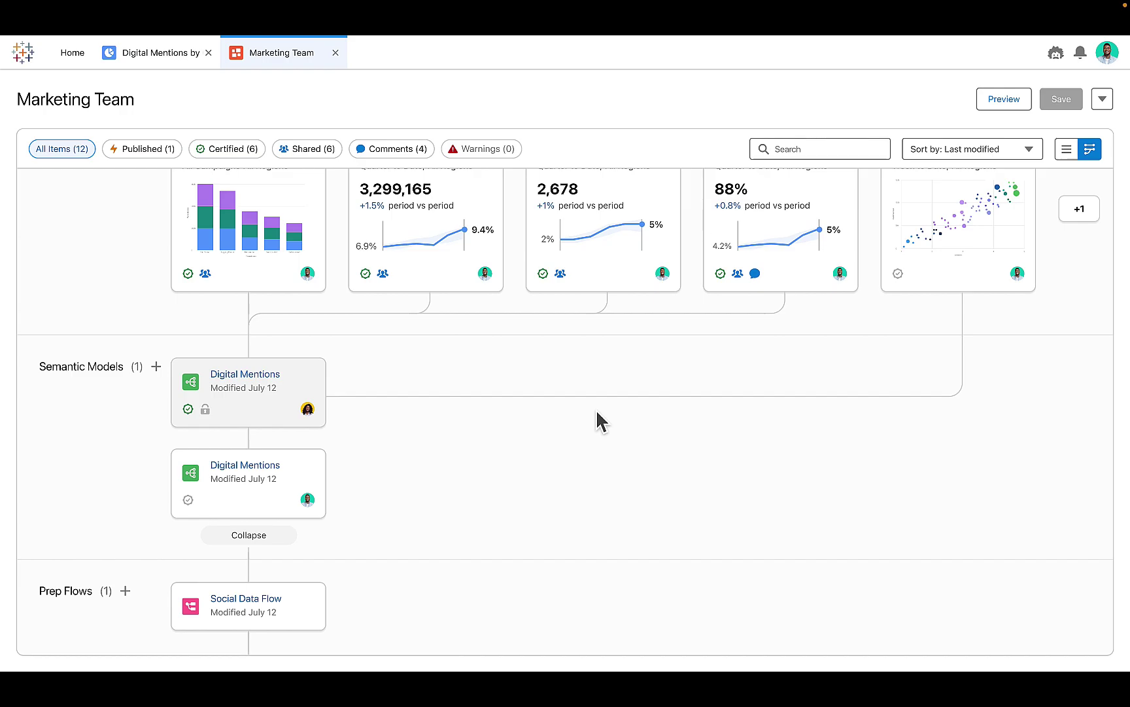
scroll(597, 414, "up", 5)
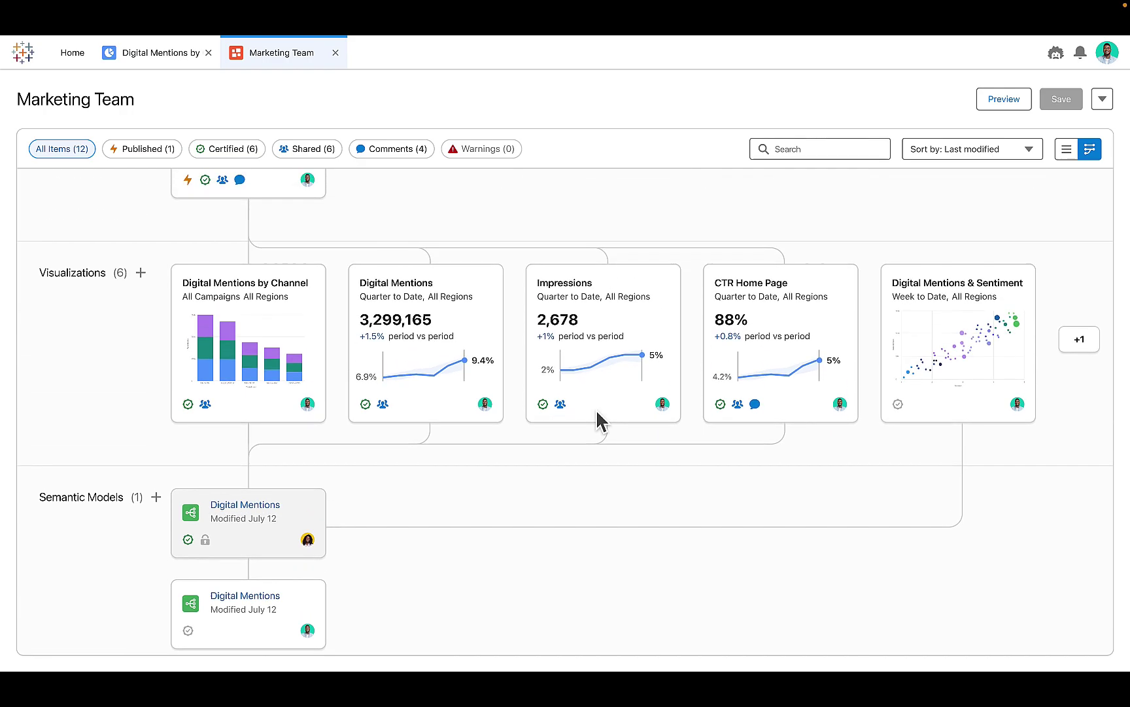
scroll(597, 413, "up", 5)
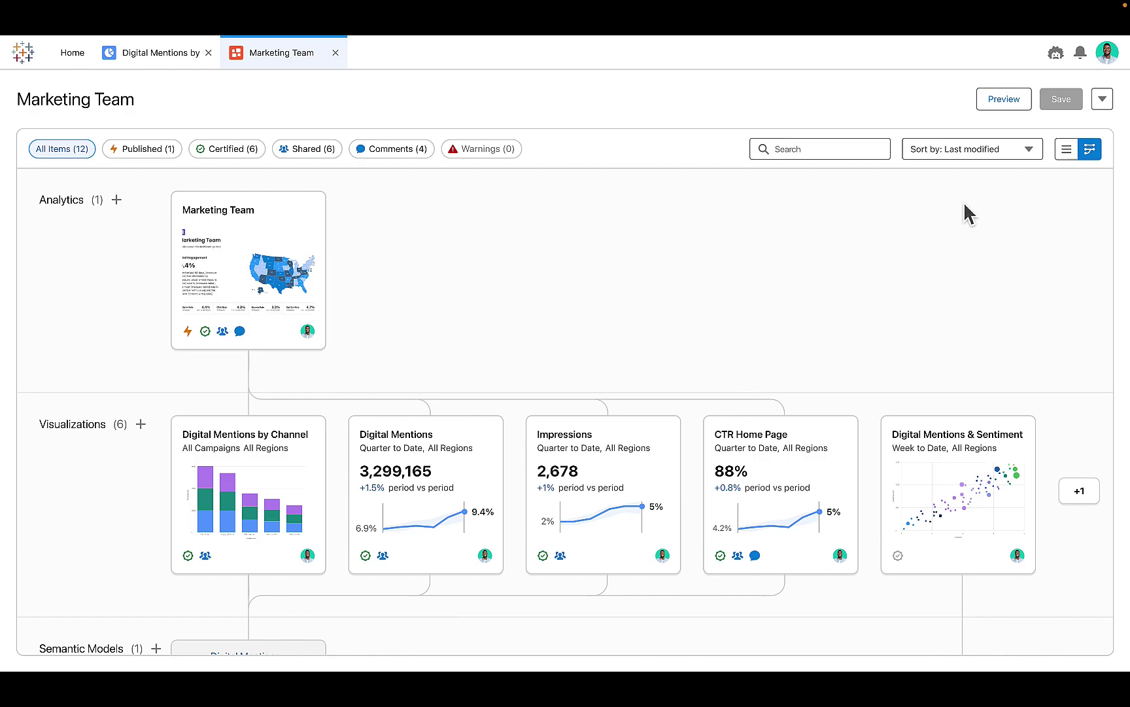
left_click(1106, 102)
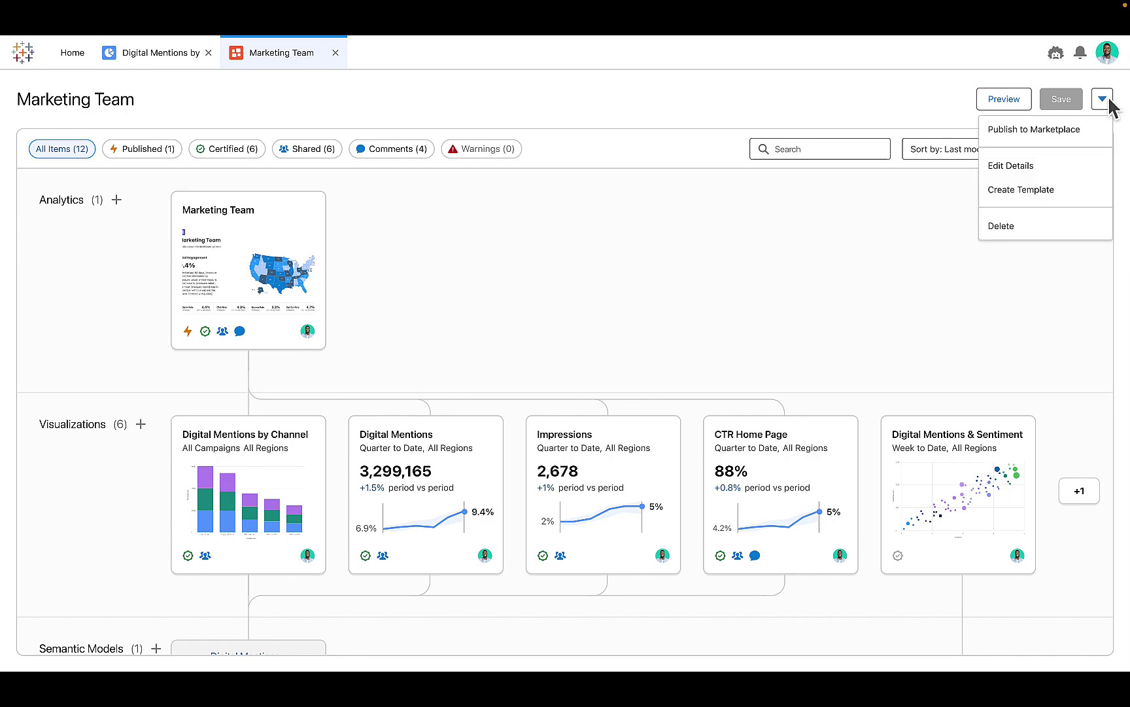
Step: Publish to Marketplace with the Digital Mentions & Sentiment visualization and Digital Mentions model, then run tests
left_click(1064, 140)
scroll(562, 286, "down", 4)
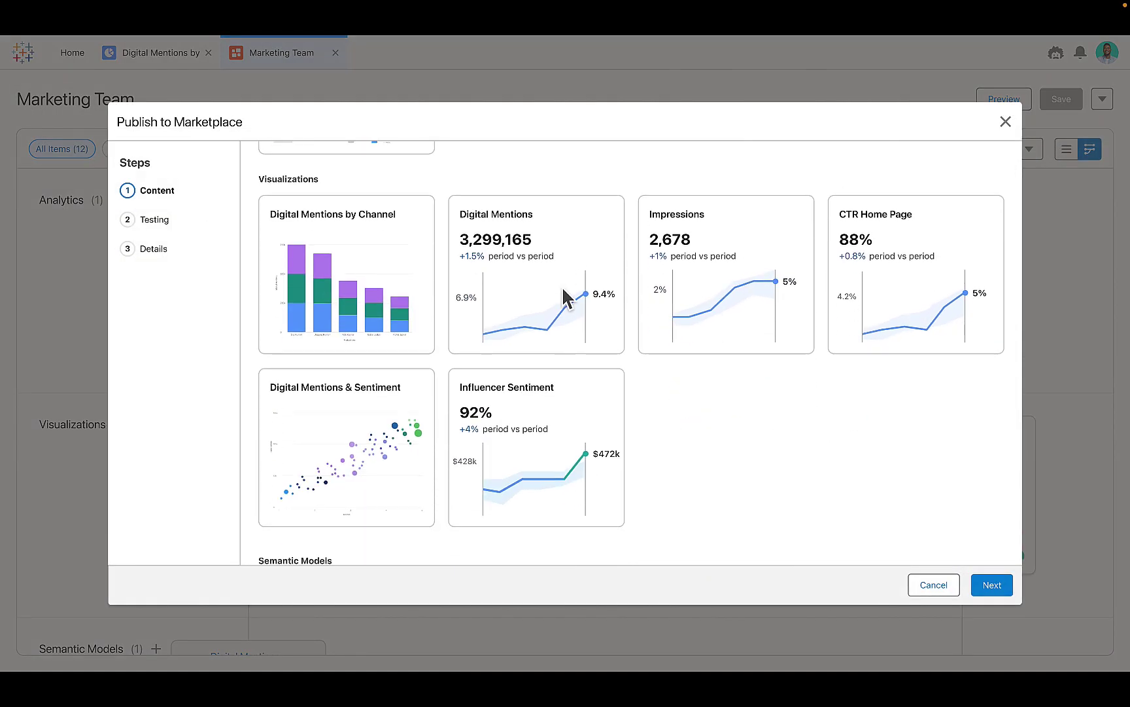
left_click(370, 465)
scroll(764, 433, "down", 3)
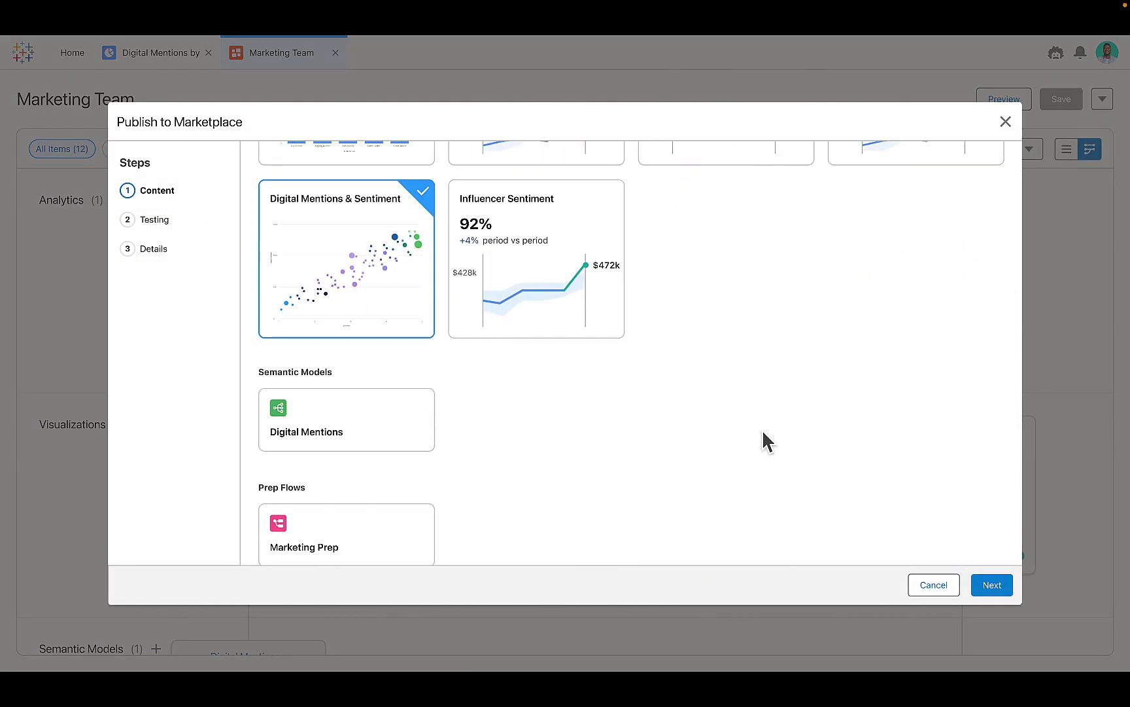
left_click(370, 430)
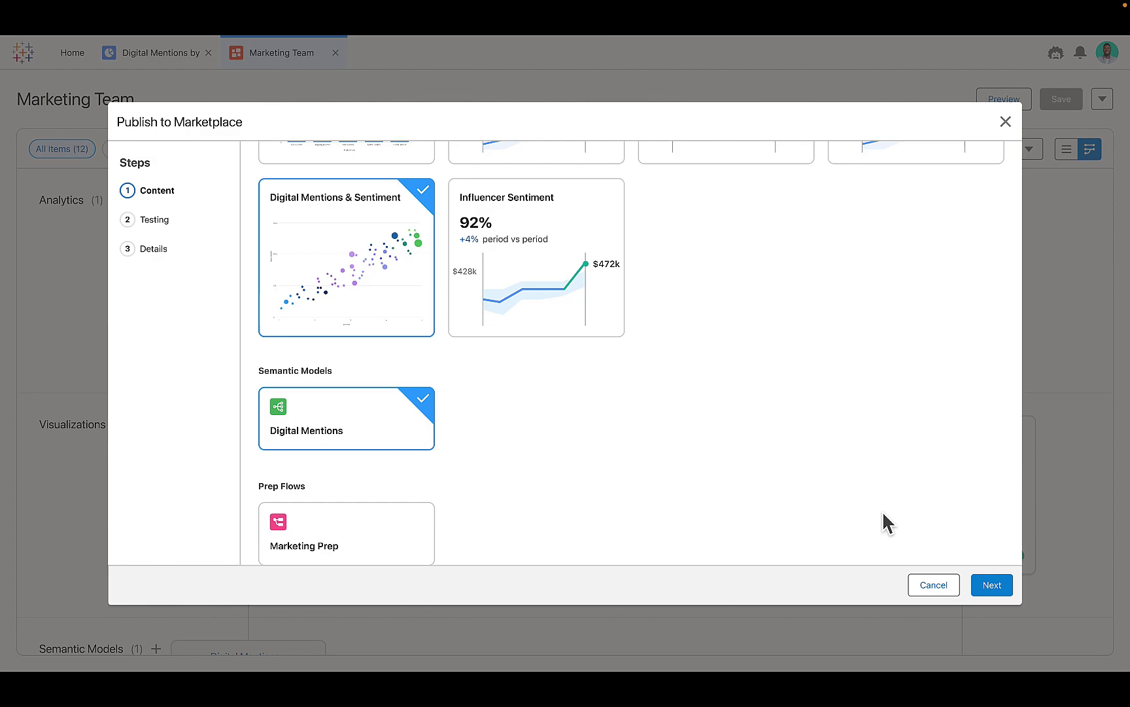
left_click(995, 586)
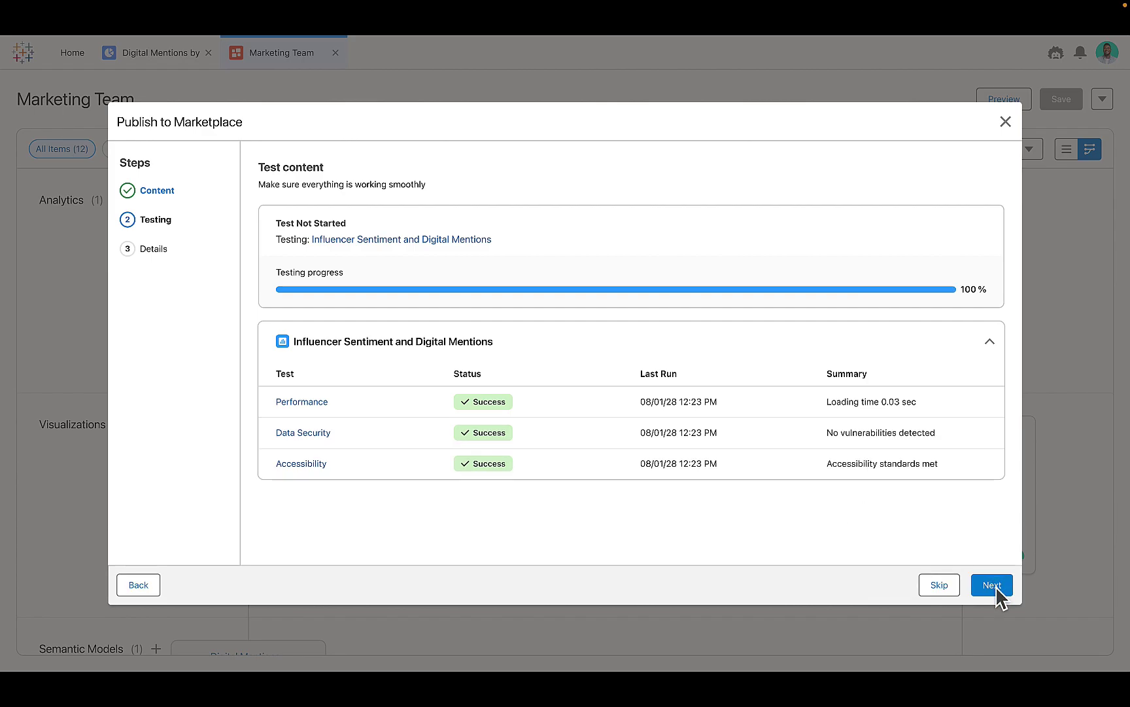
Step: Title the listing 'Influencer Sentiment and Digital Mentions' and add a description about creating adhoc segments
left_click(993, 586)
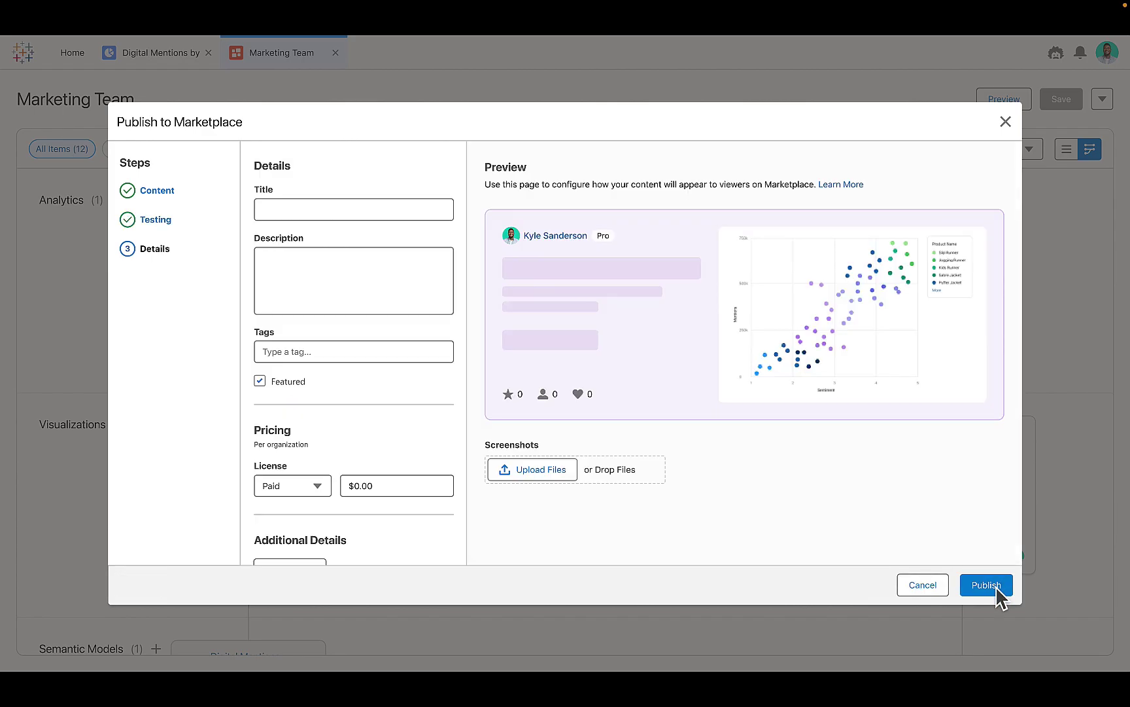
left_click(382, 211)
type("Influencer Sentimen")
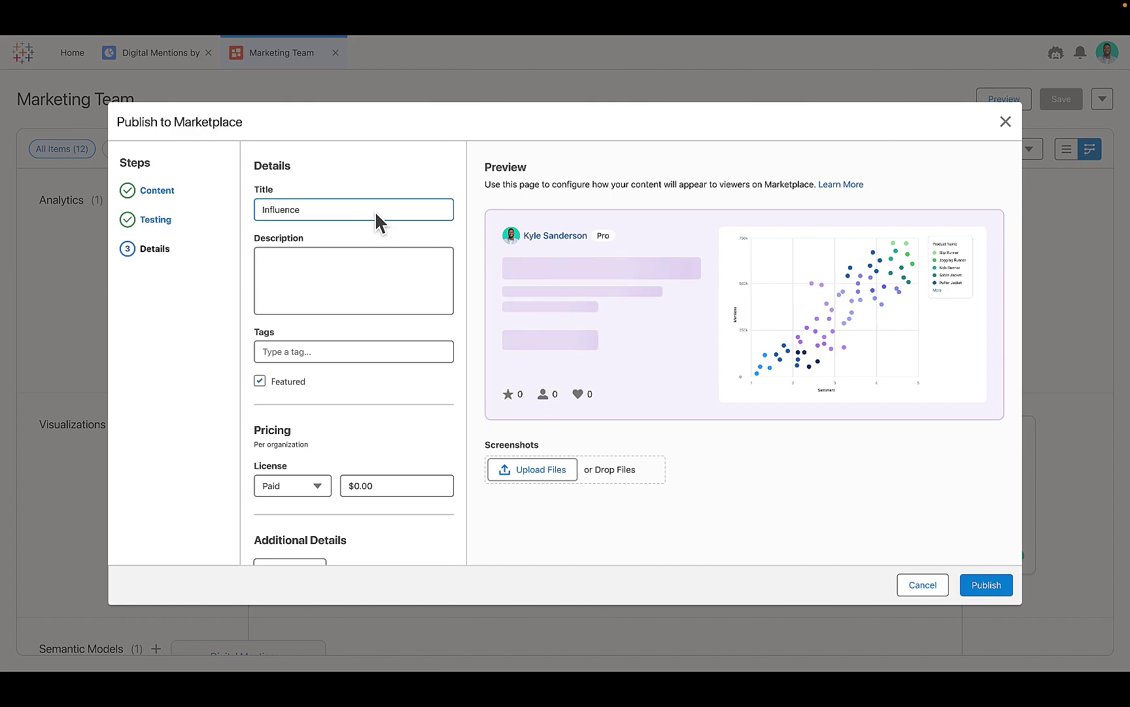
type("t and Digital Mentions")
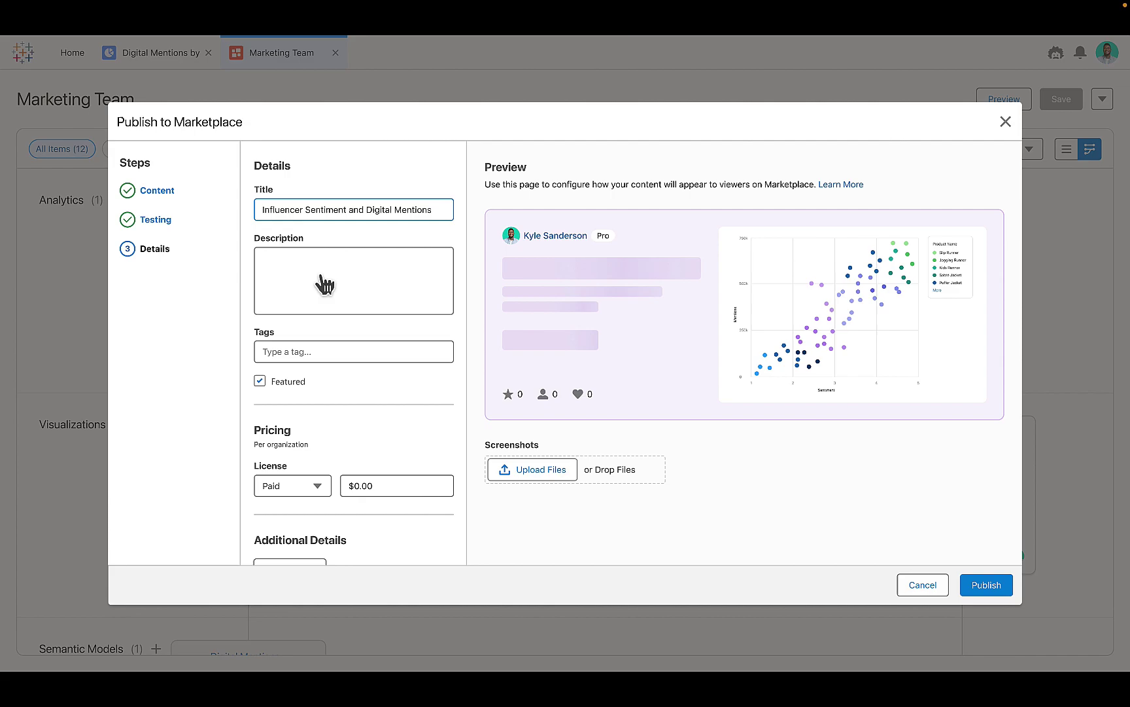
left_click(314, 269)
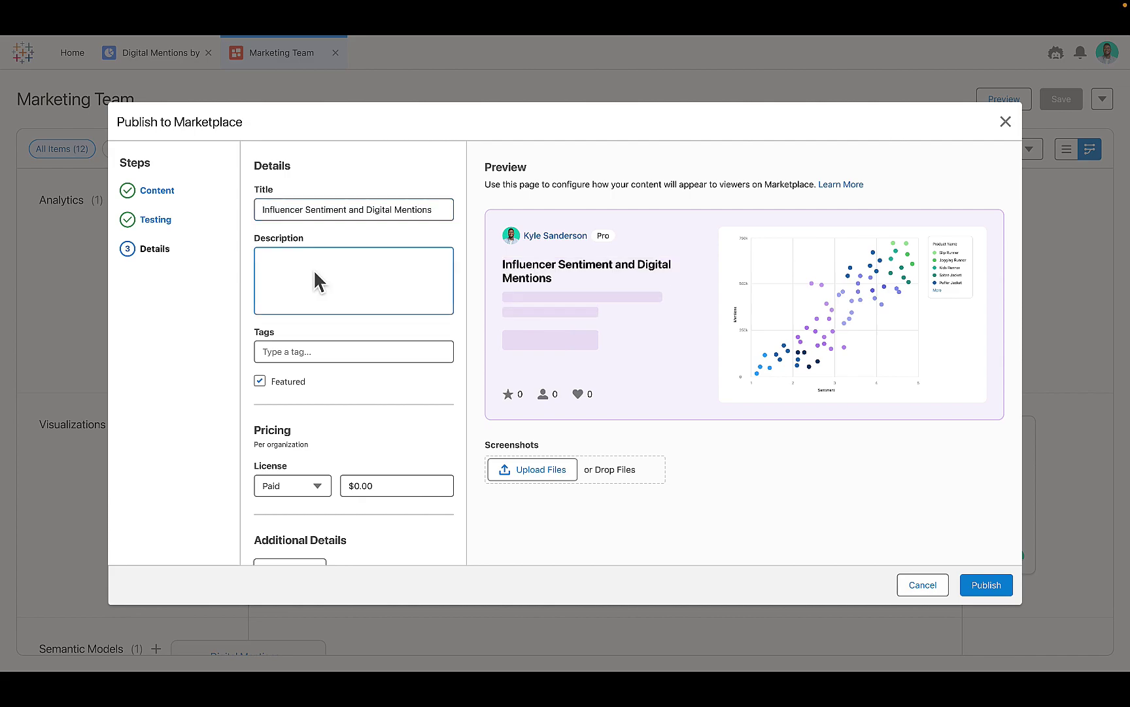
type("Create adhoc segments to drive activations and execute campaigns.")
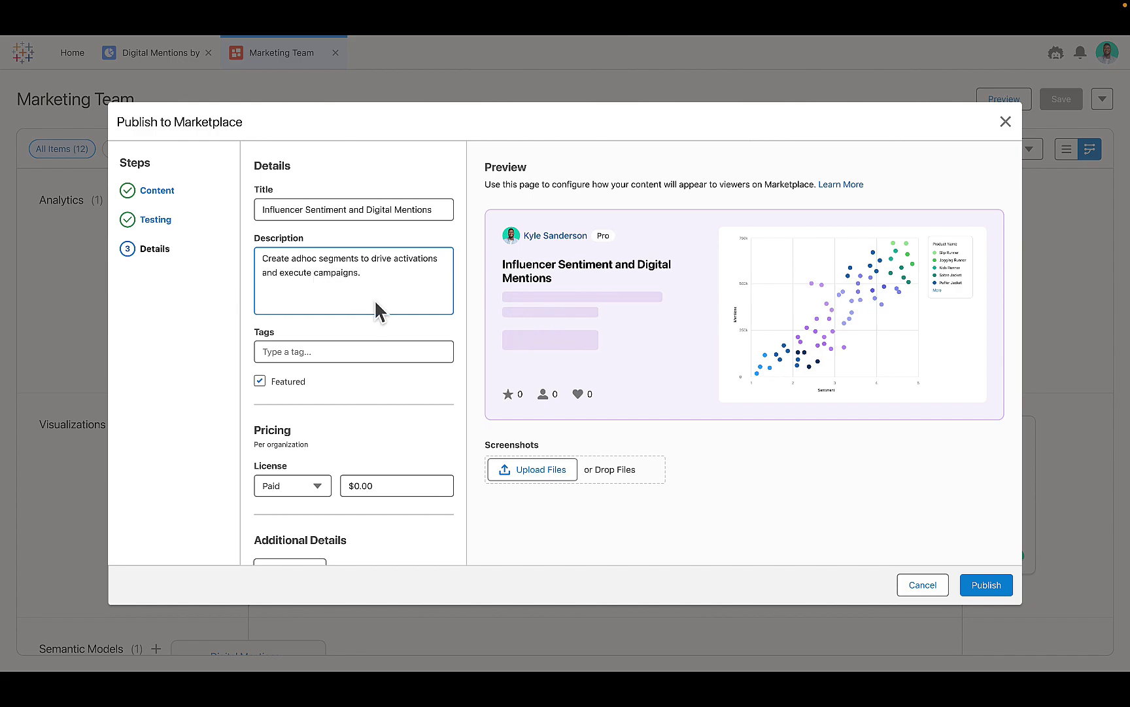
Step: Tag the listing AI, Social Media and Retail
left_click(328, 351)
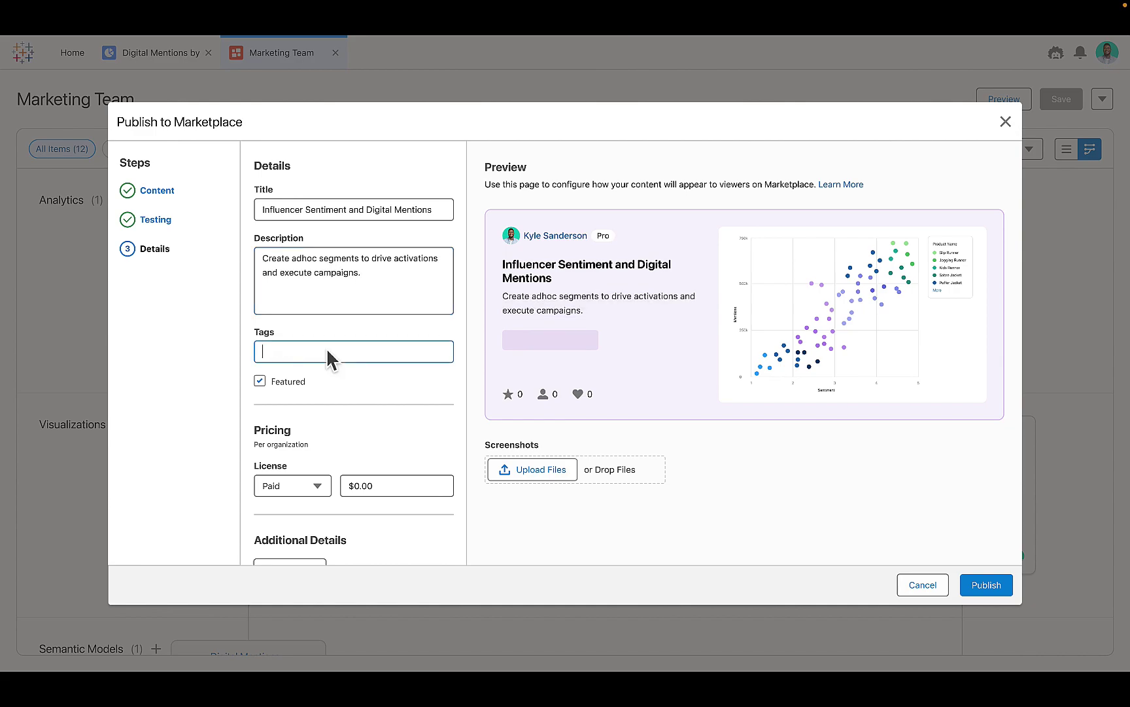
type("AI")
key("Return")
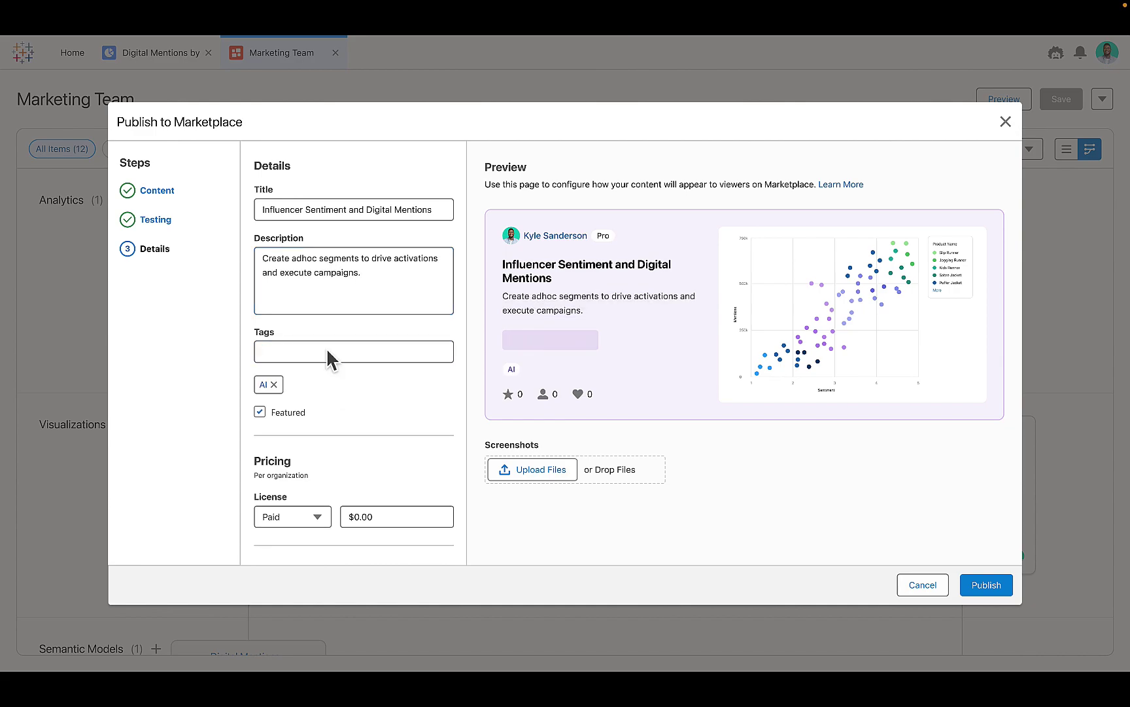
left_click(326, 354)
type("Social Media")
key("Return")
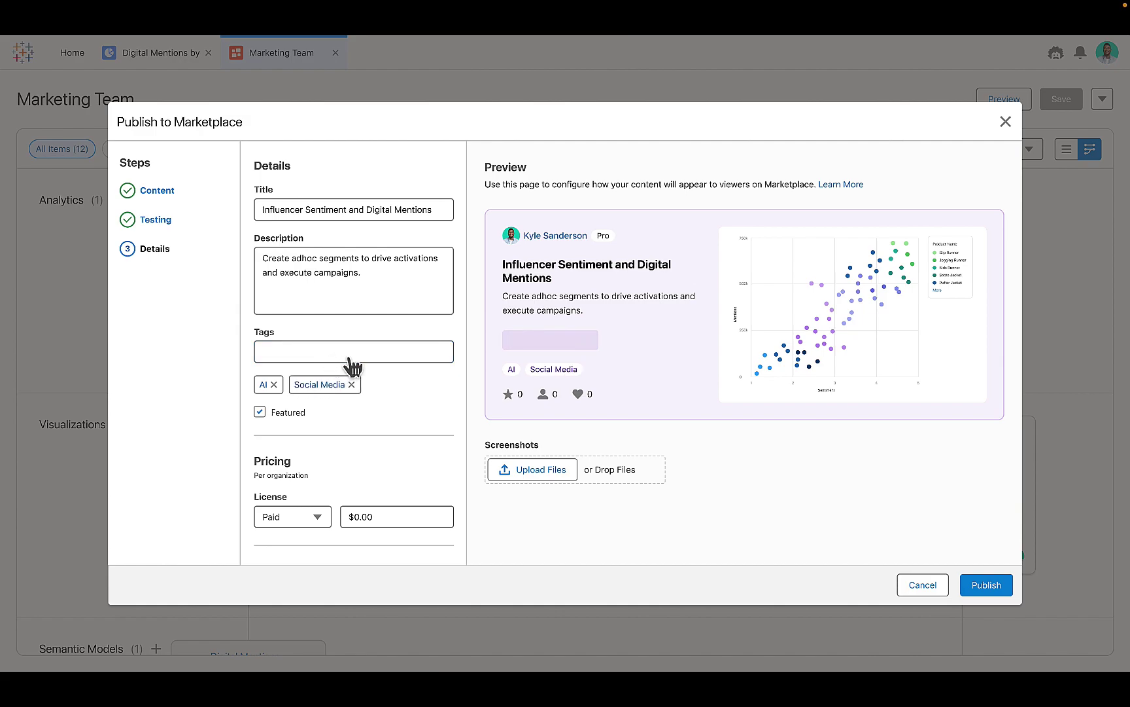
left_click(342, 353)
type("Retail")
key("Return")
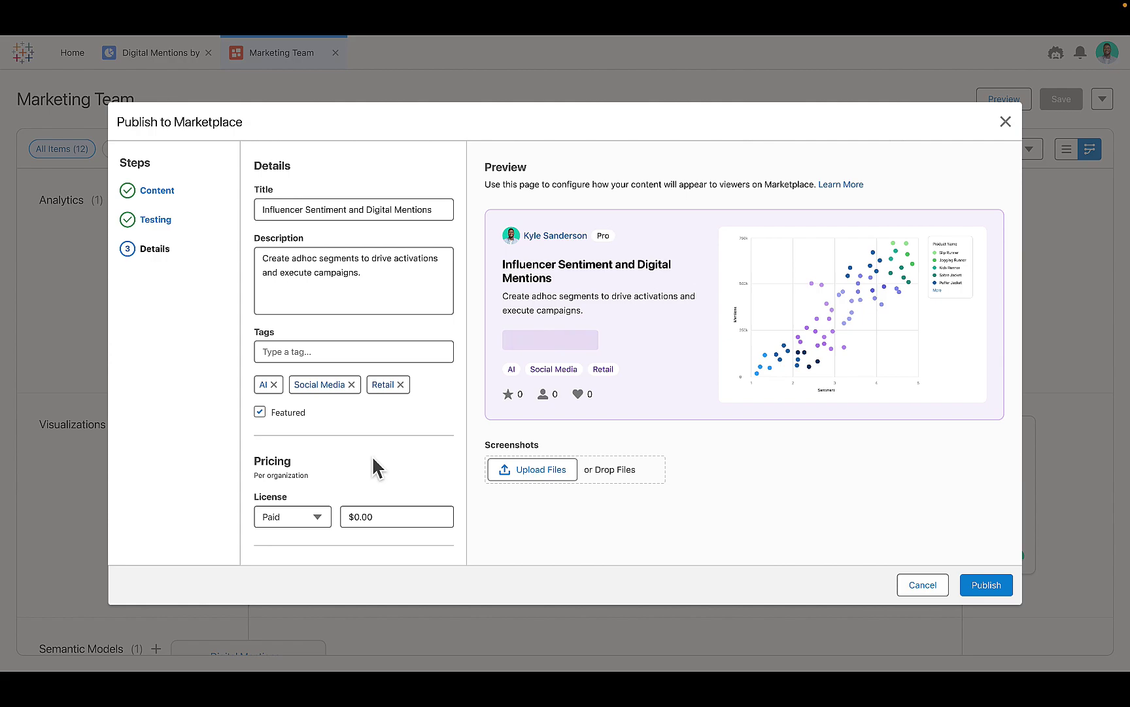
Step: Set the paid listing price to $129.99
left_click(398, 517)
type("$129.99")
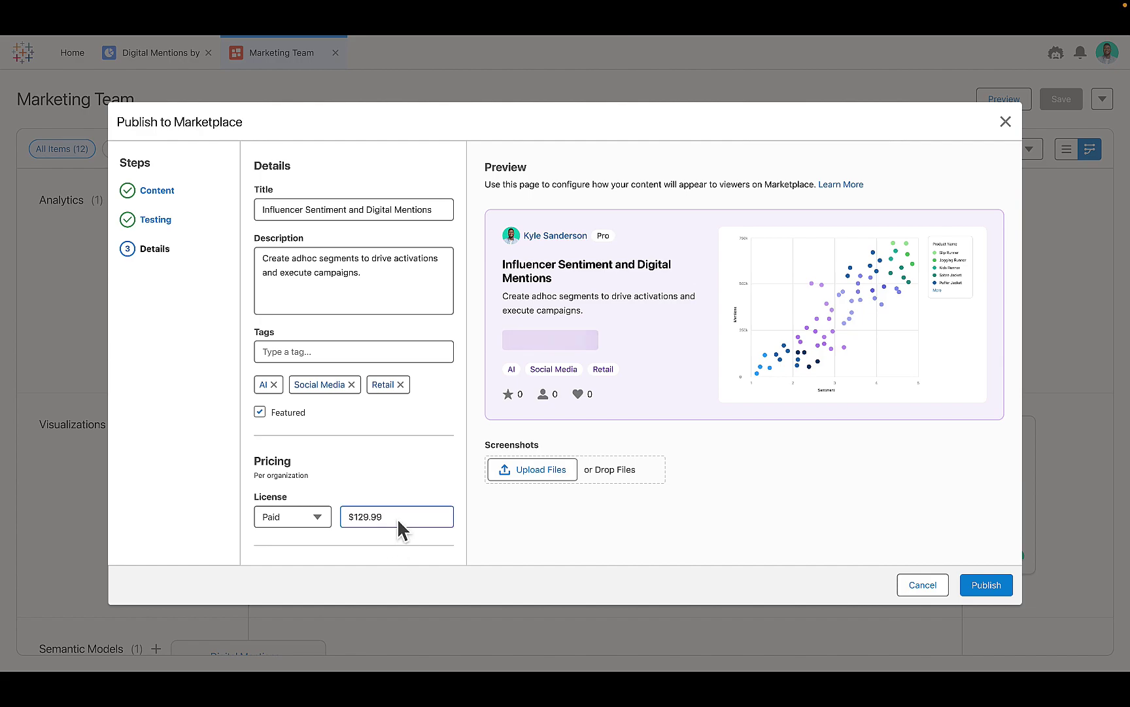
key("Tab")
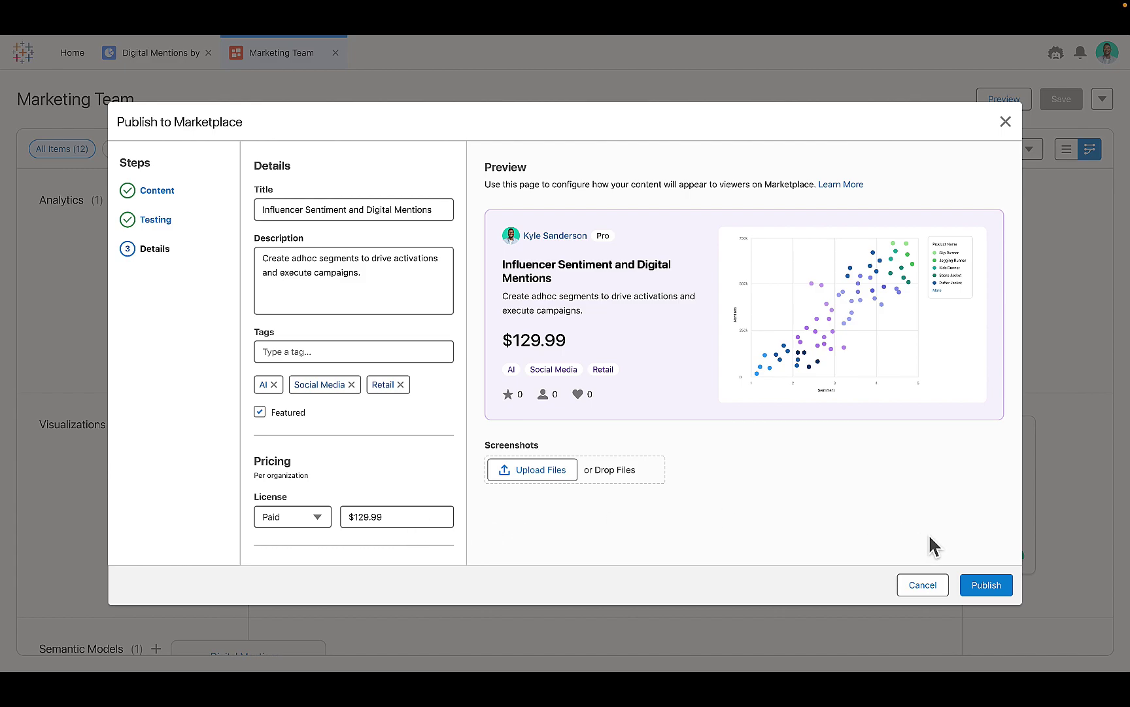
Step: Publish the listing, view it on Marketplace, and open the author's profile
left_click(1012, 593)
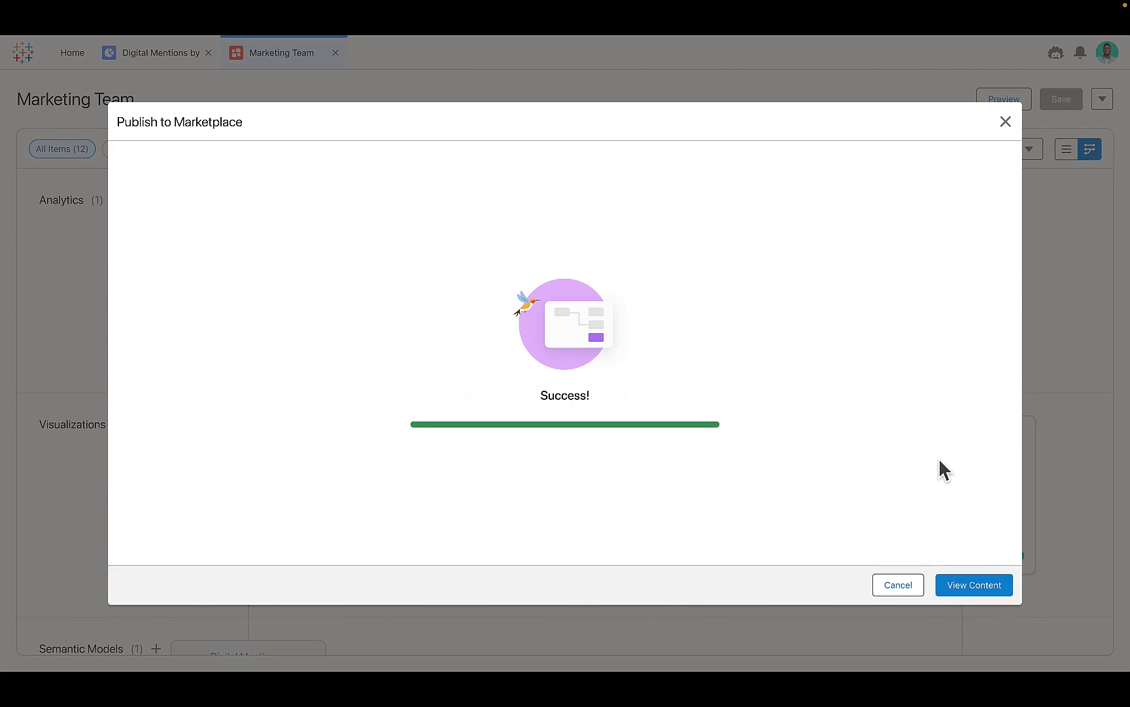
left_click(982, 588)
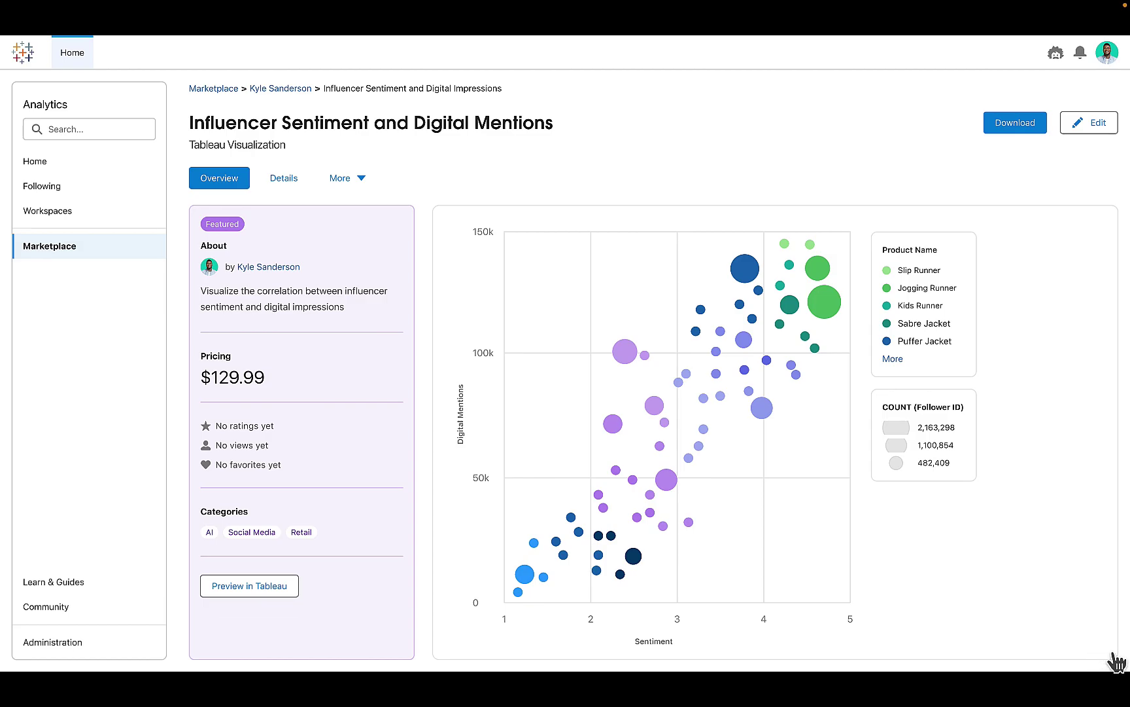
left_click(1116, 662)
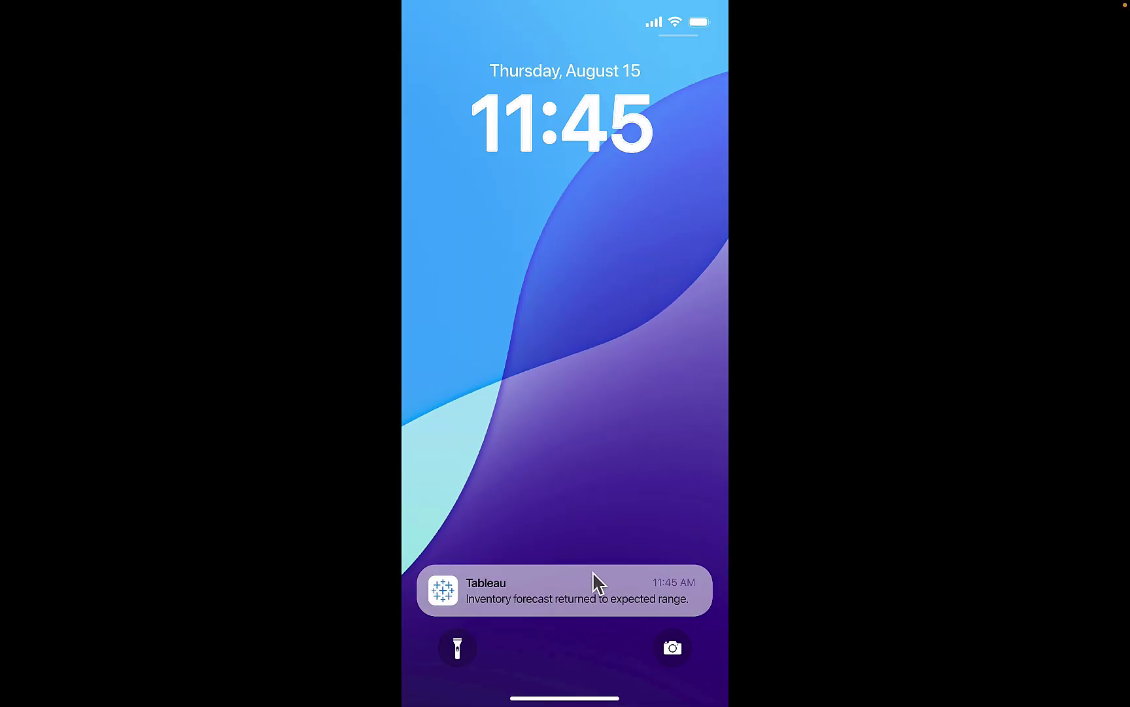
Step: Open the Tableau daily digest from the inventory forecast notification on the lock screen
left_click(598, 613)
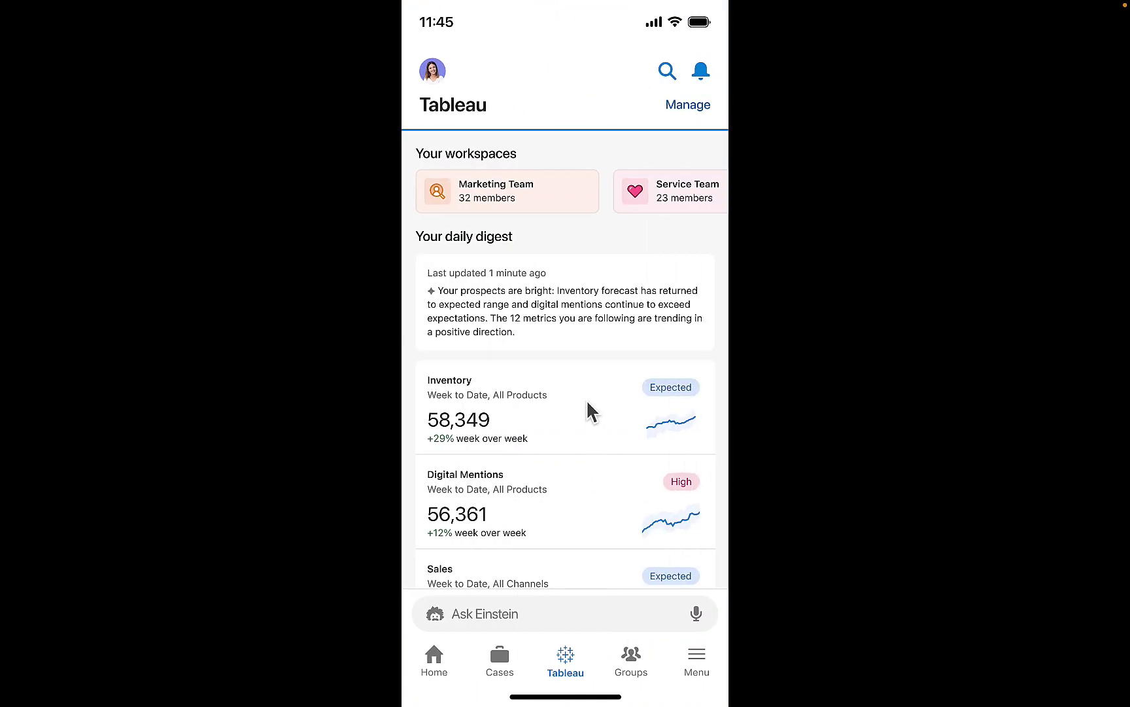